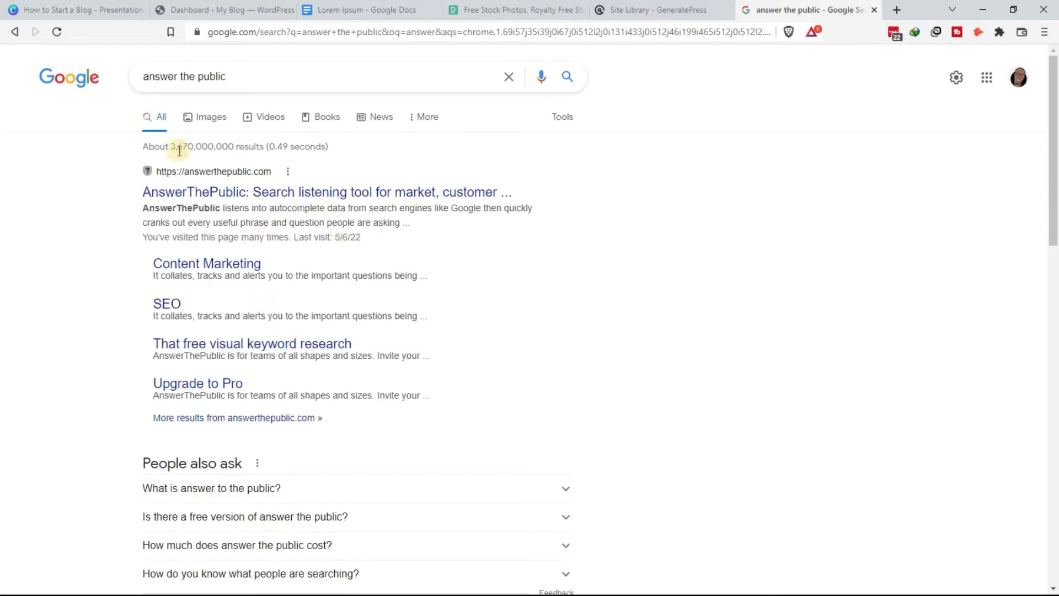
Open the AnswerThePublic homepage from its Google search result
click(144, 78)
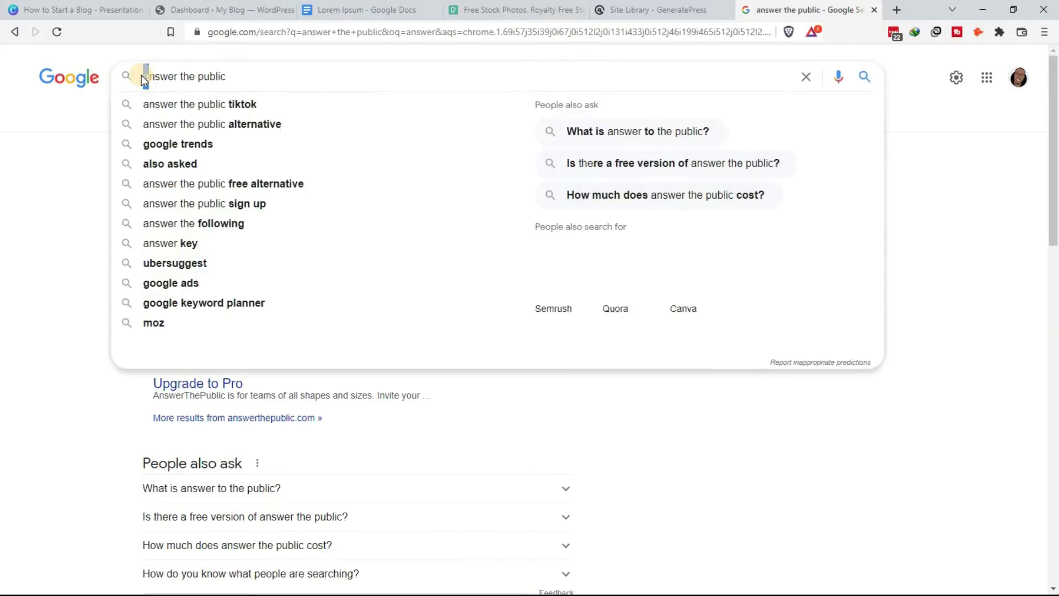
click(54, 161)
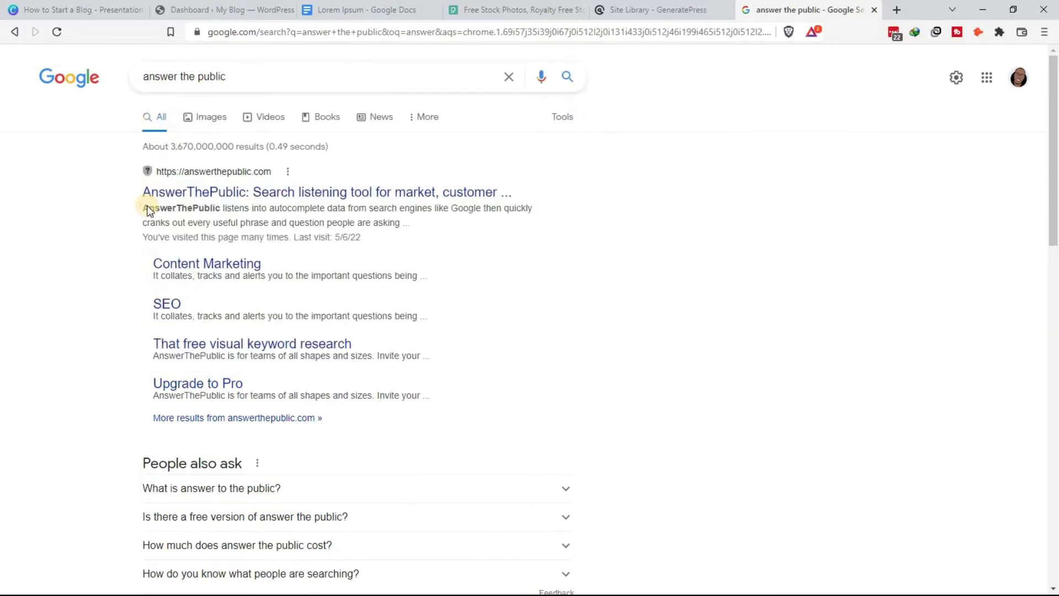
click(191, 193)
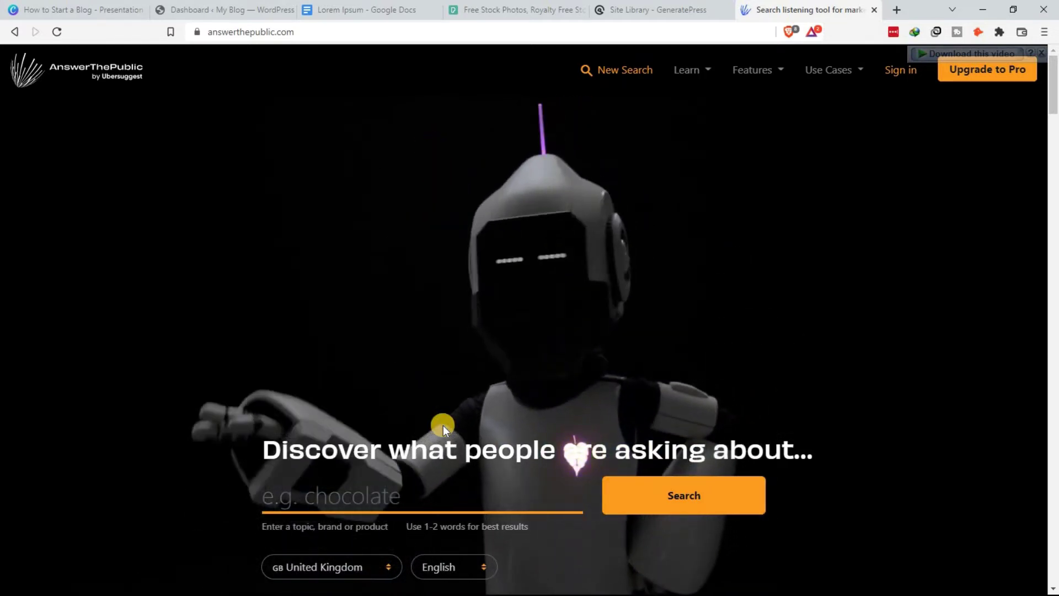
Search AnswerThePublic for the topic 'books'
click(462, 498)
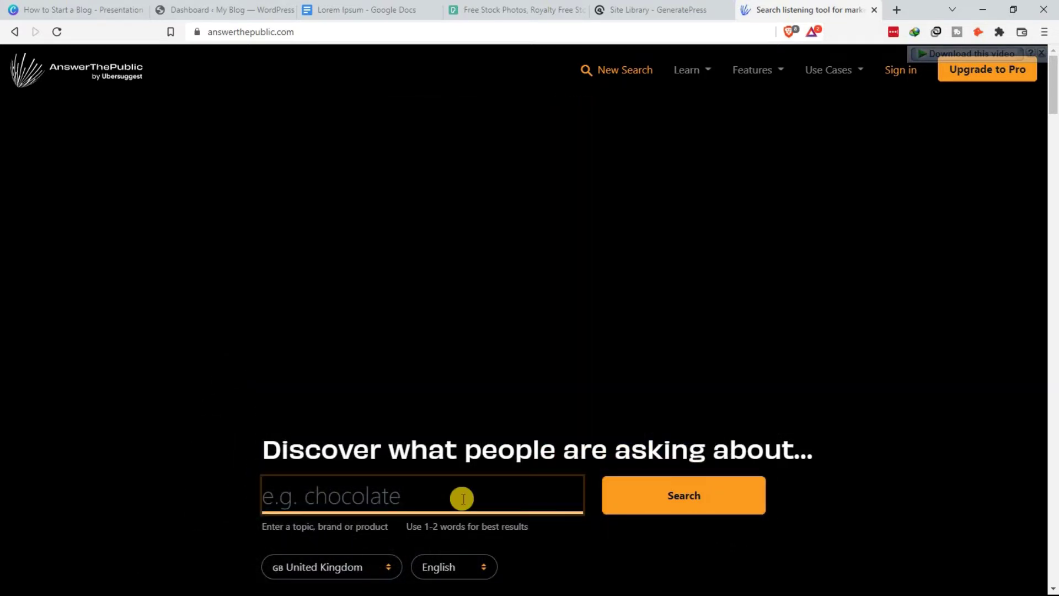
text(boo)
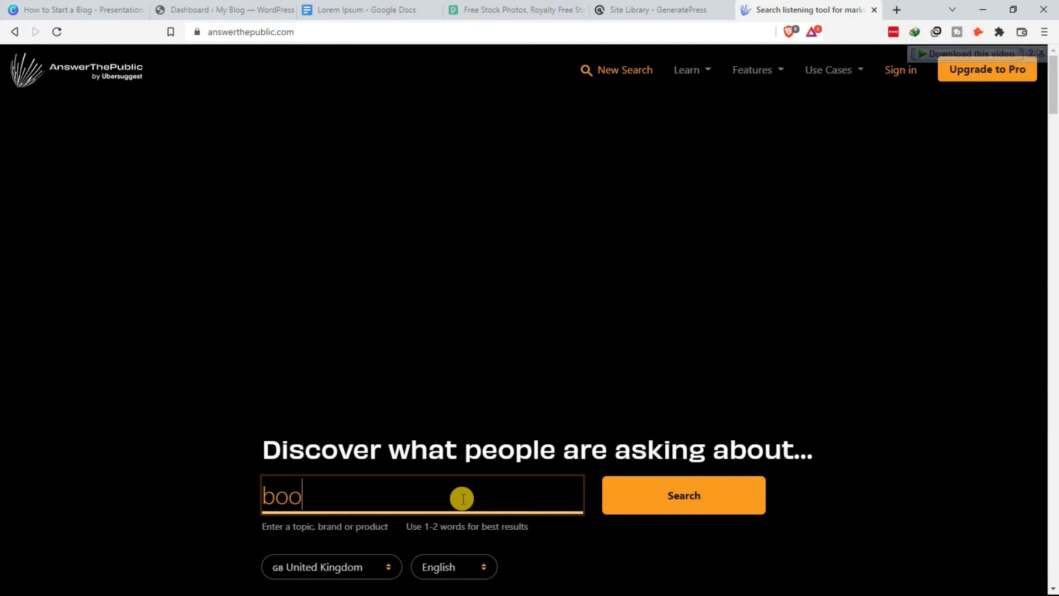
text(ks)
click(210, 483)
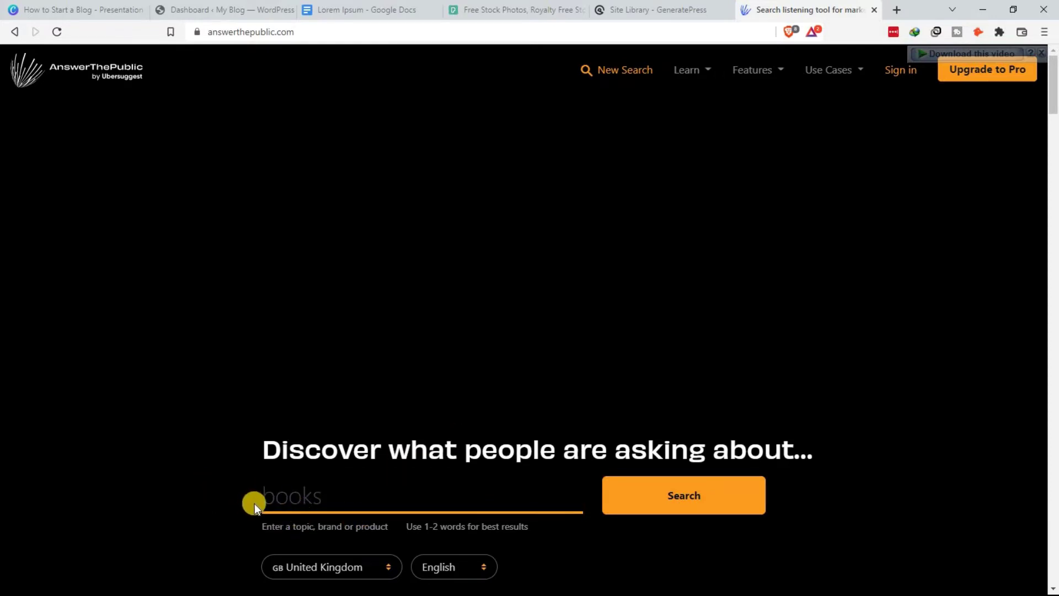
click(289, 499)
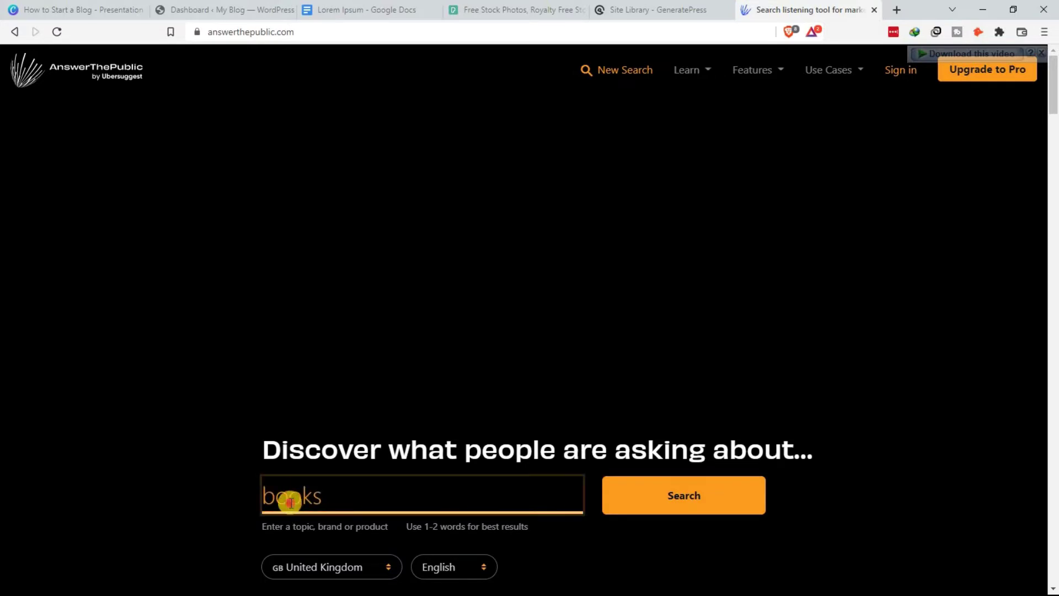
double_click(289, 499)
click(220, 498)
scroll(272, 385, down, 3)
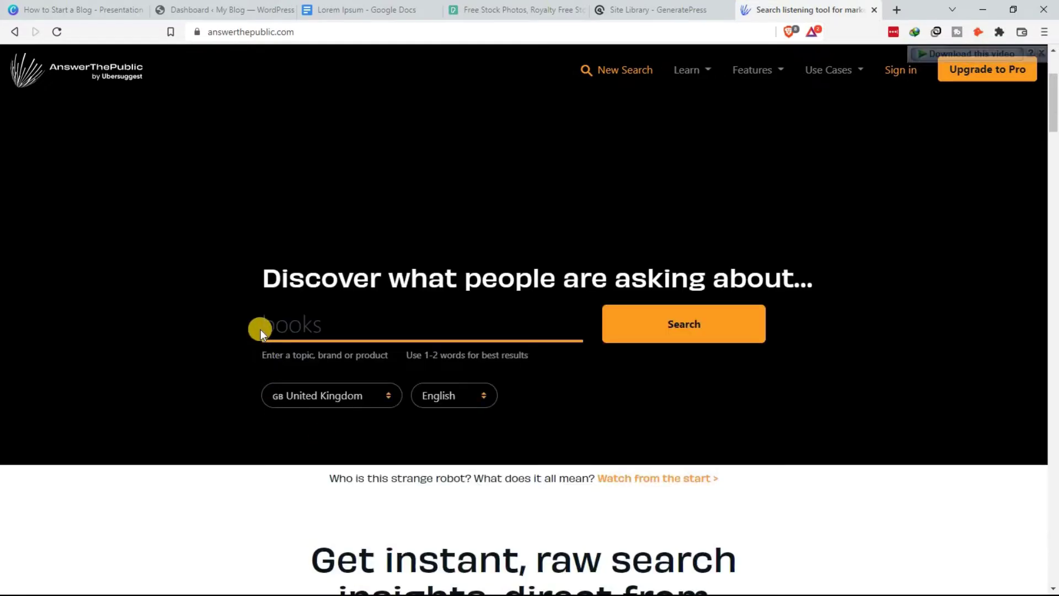
scroll(666, 338, down, 2)
click(665, 246)
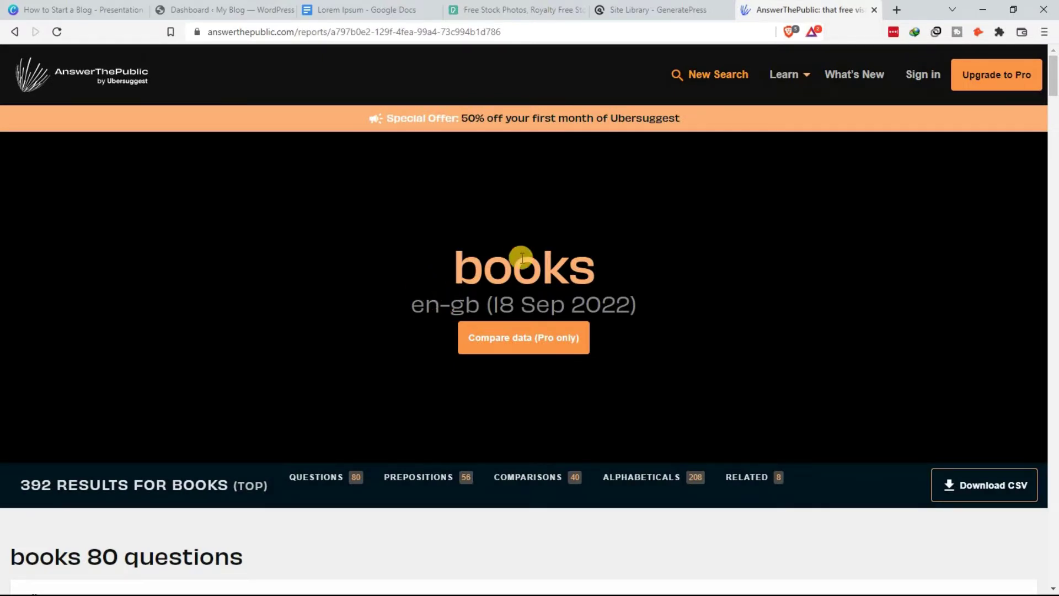
Browse the Questions section of the 392 results, then download and open the CSV
scroll(350, 336, down, 1)
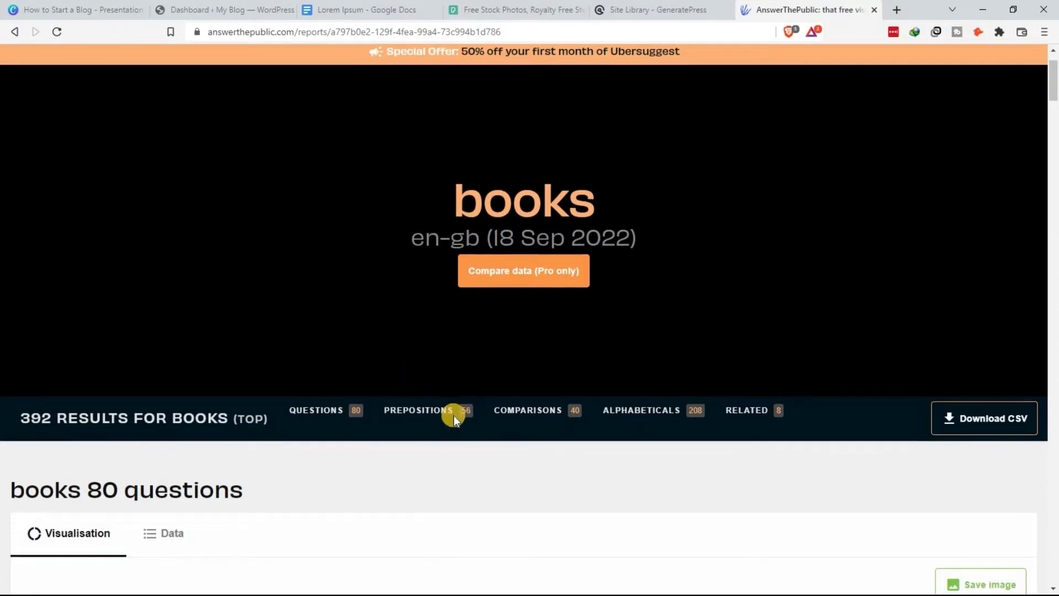
scroll(451, 414, down, 2)
click(320, 280)
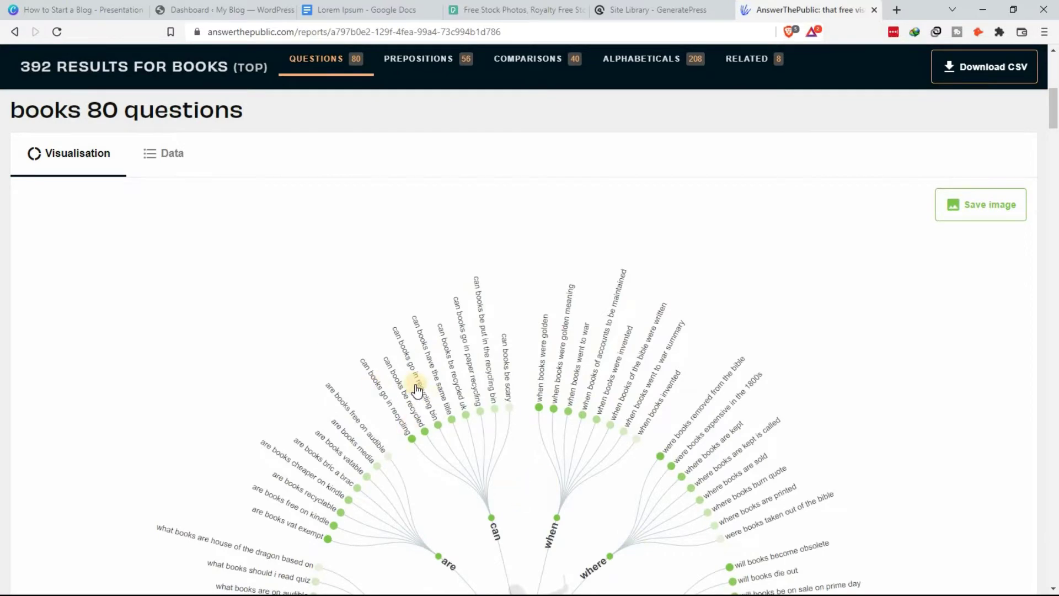
scroll(413, 385, down, 2)
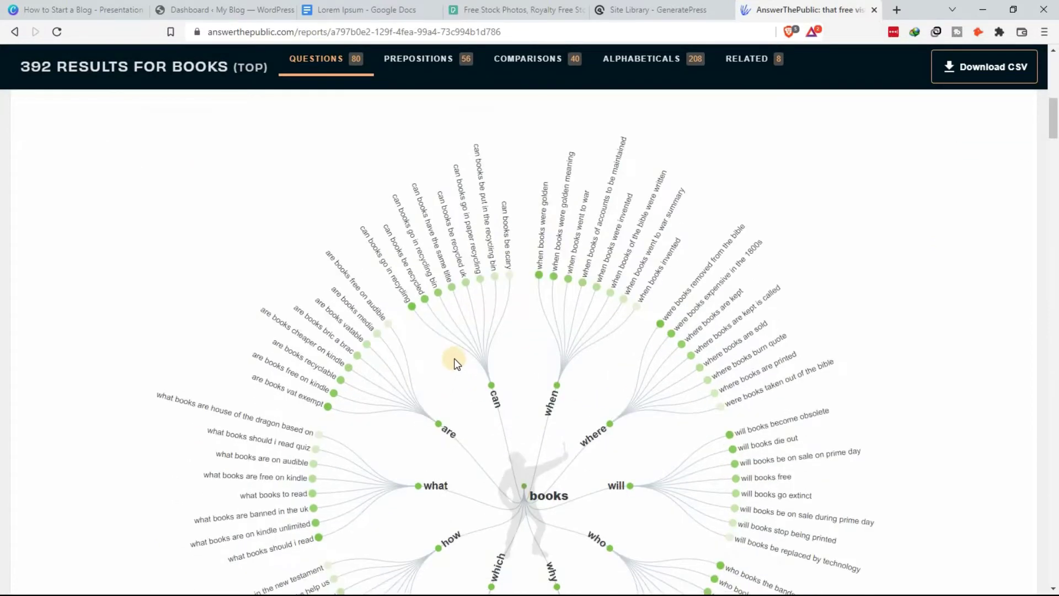
scroll(454, 360, down, 3)
scroll(457, 358, down, 3)
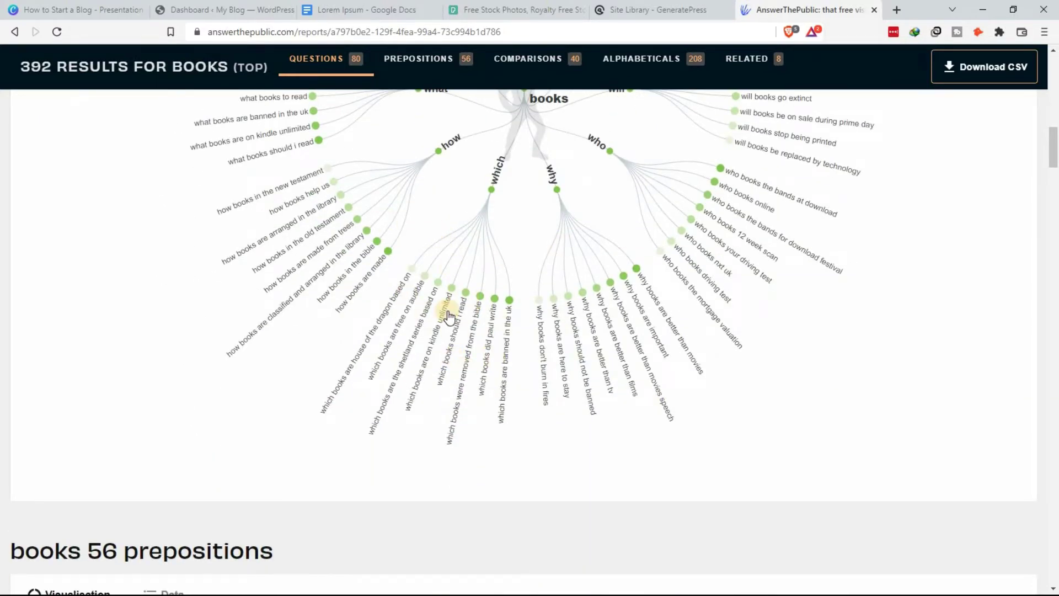
scroll(433, 360, down, 2)
scroll(278, 345, down, 20)
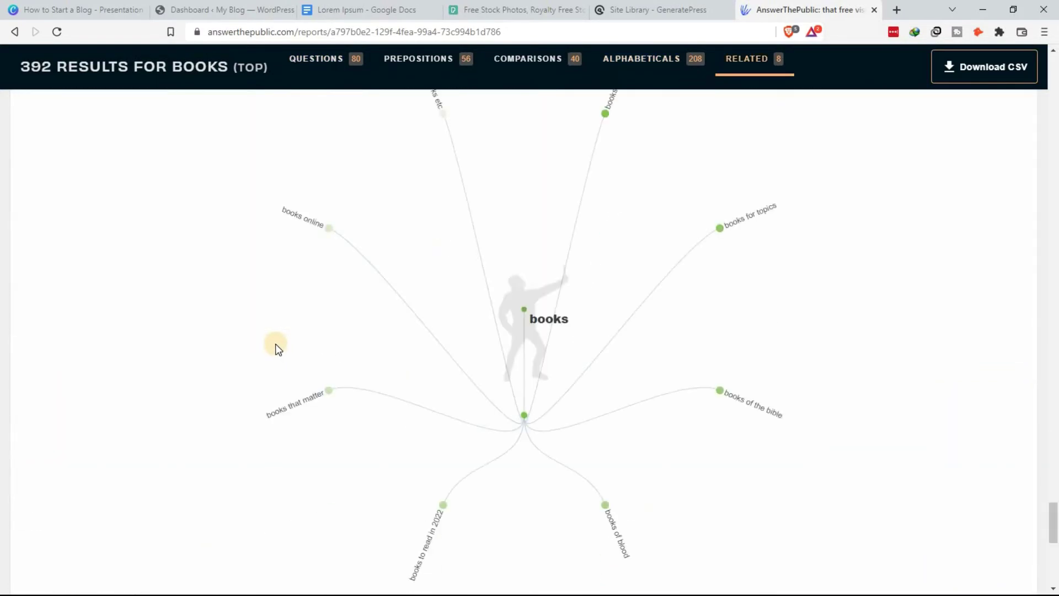
scroll(284, 348, up, 15)
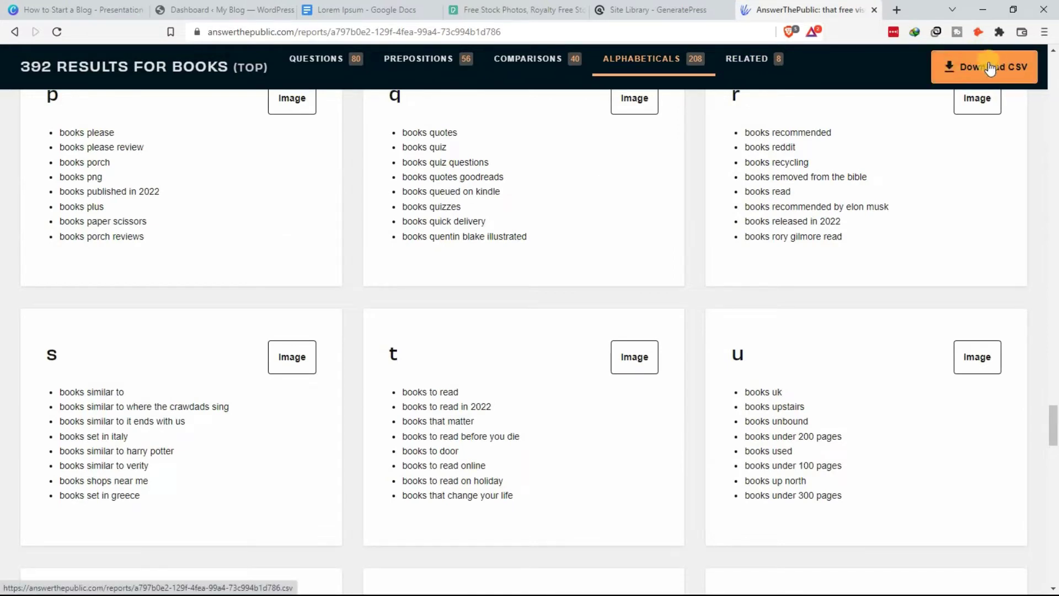
click(985, 70)
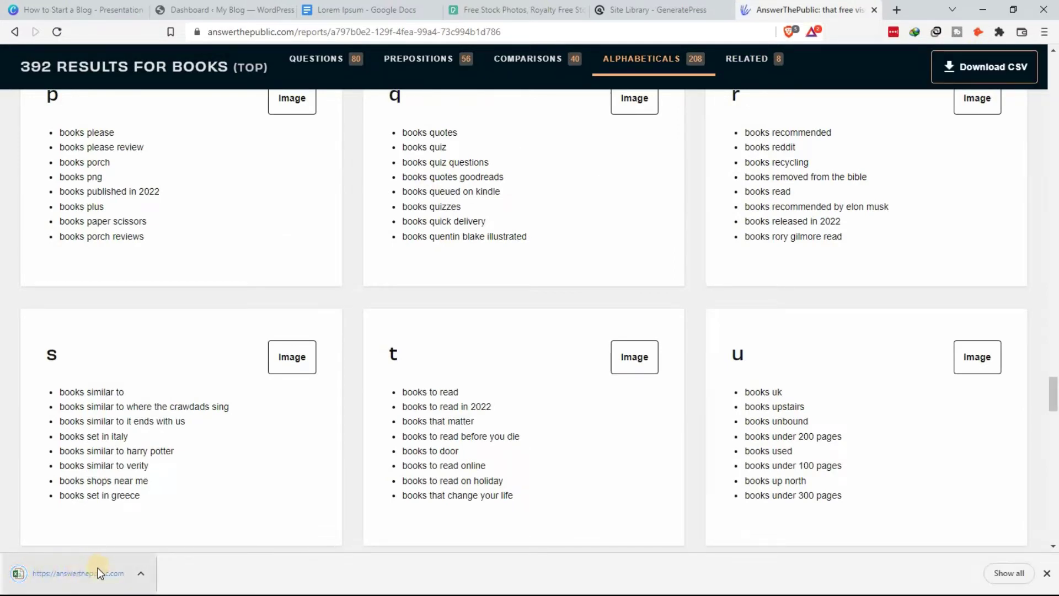
click(99, 573)
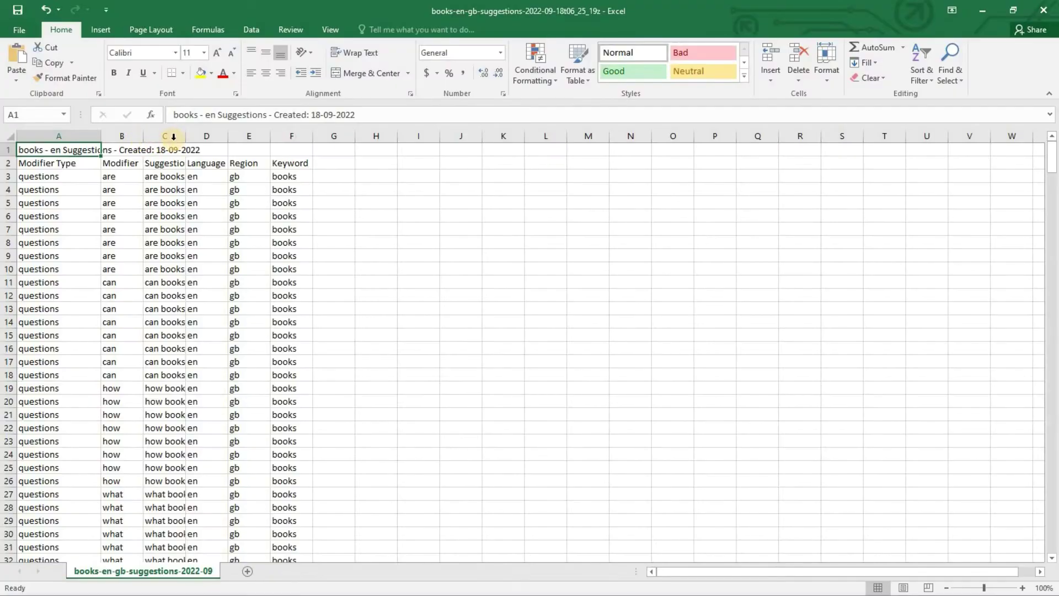
Widen column C and scroll through the list of book suggestions
drag(185, 131, 362, 148)
scroll(276, 262, down, 6)
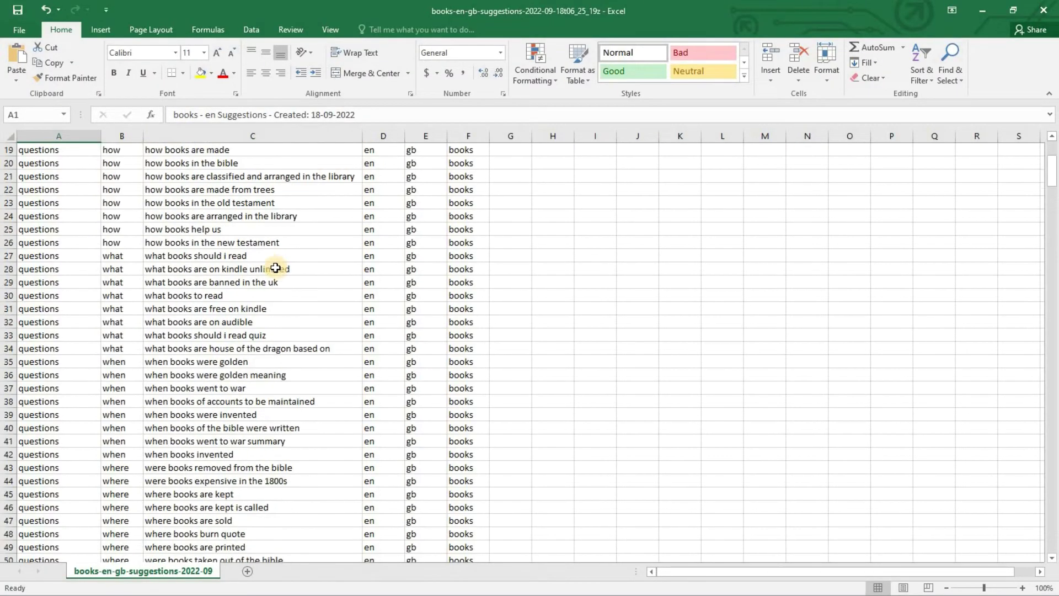
scroll(281, 316, down, 13)
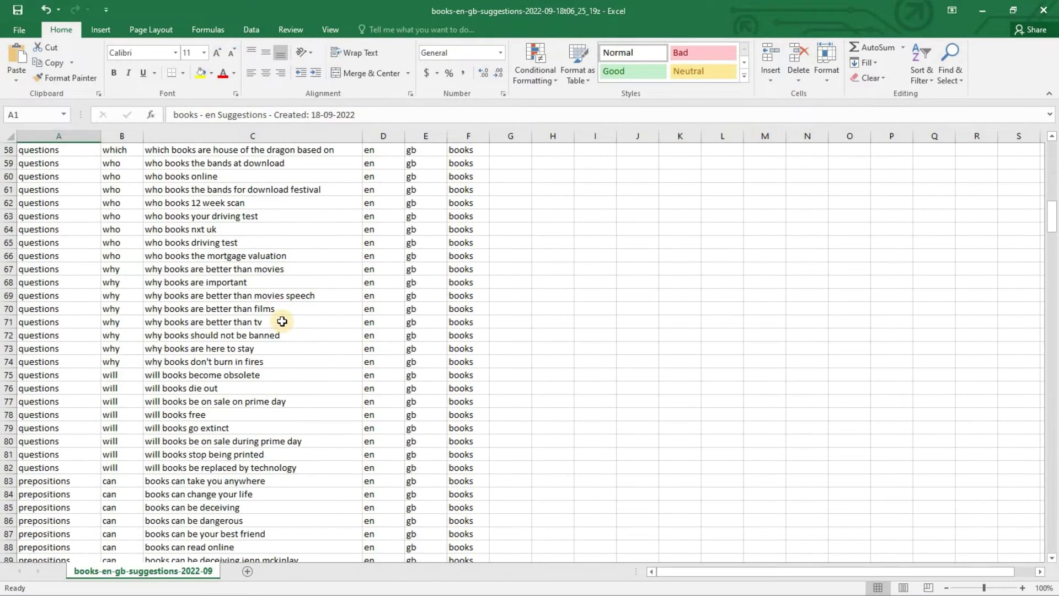
scroll(285, 337, down, 16)
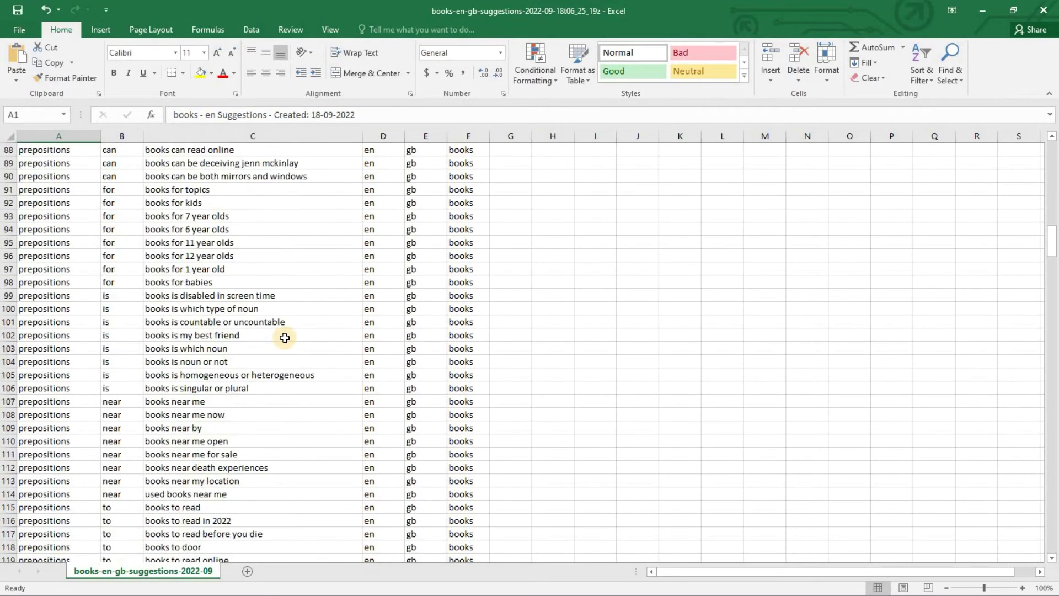
scroll(285, 338, down, 20)
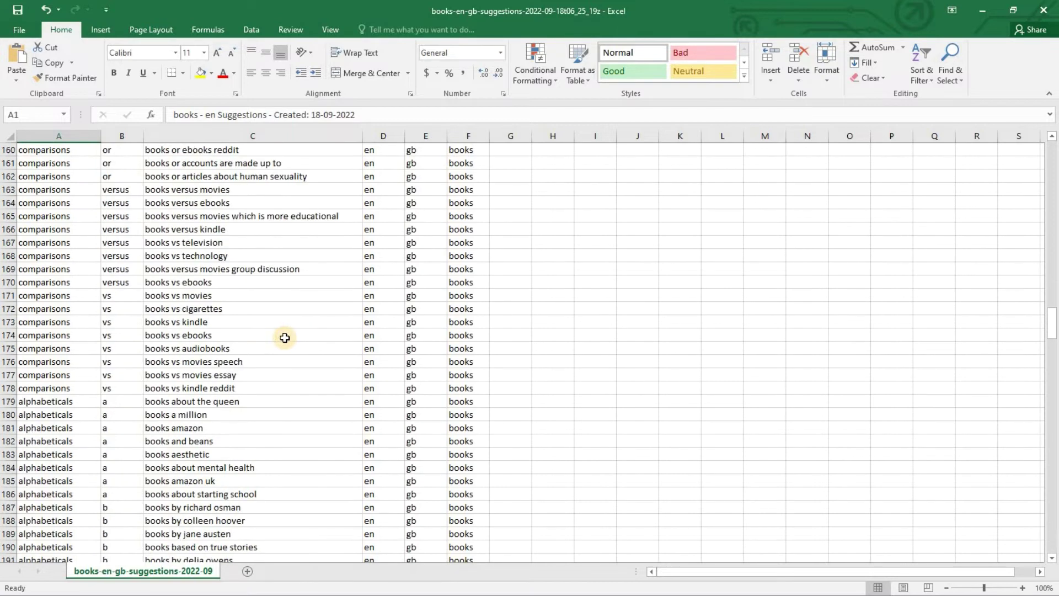
scroll(284, 338, down, 10)
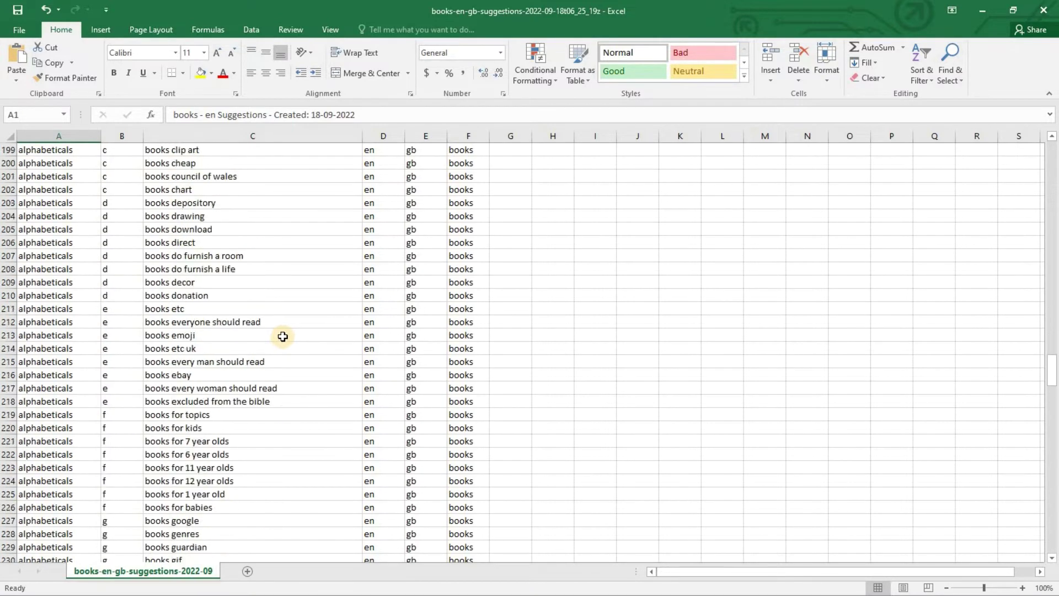
scroll(283, 337, up, 20)
Check cell C40's options without changing anything, then switch to the WordPress dashboard
click(170, 346)
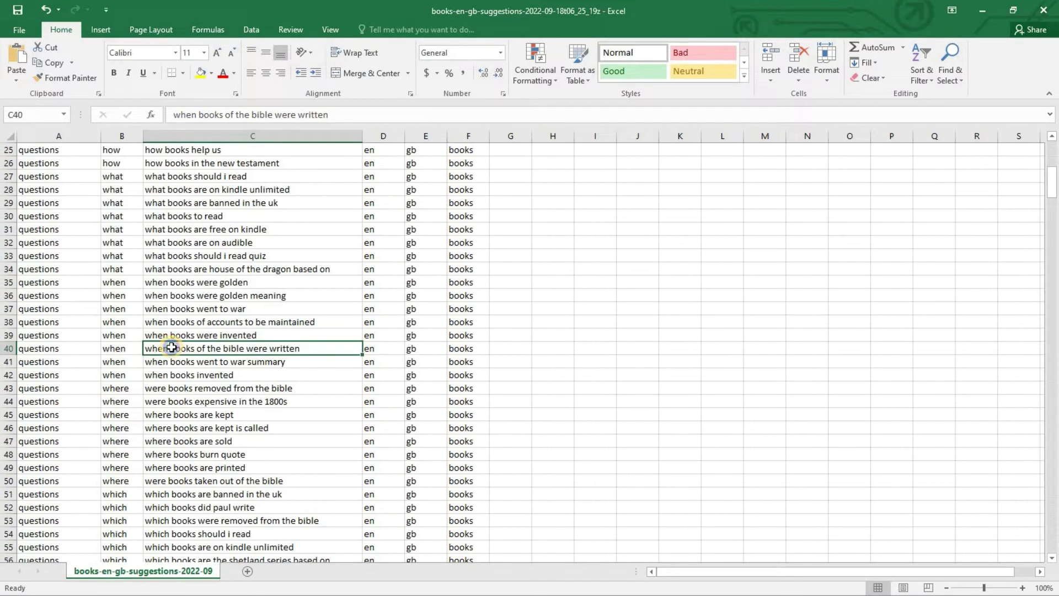
right_click(172, 348)
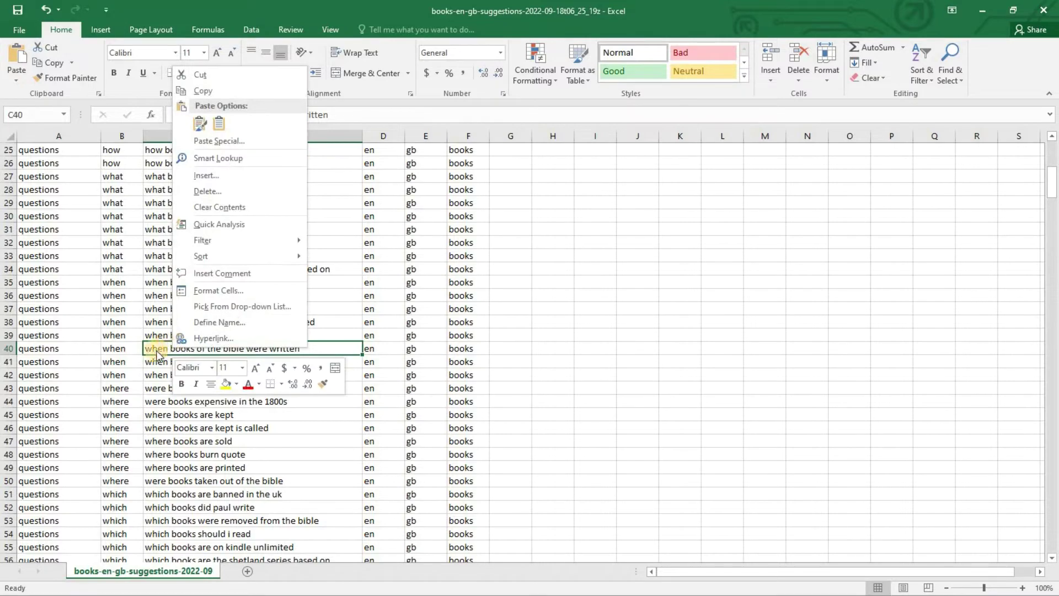
click(149, 351)
key(alt+Tab)
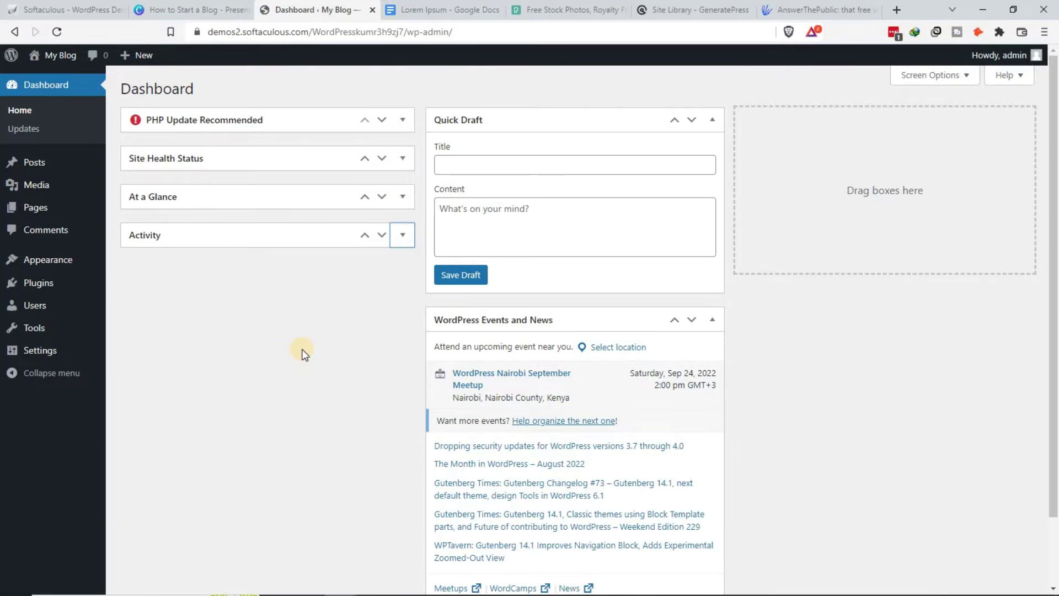
Bring up the Posts menu's Add New option in the admin sidebar
mouse_move(15, 161)
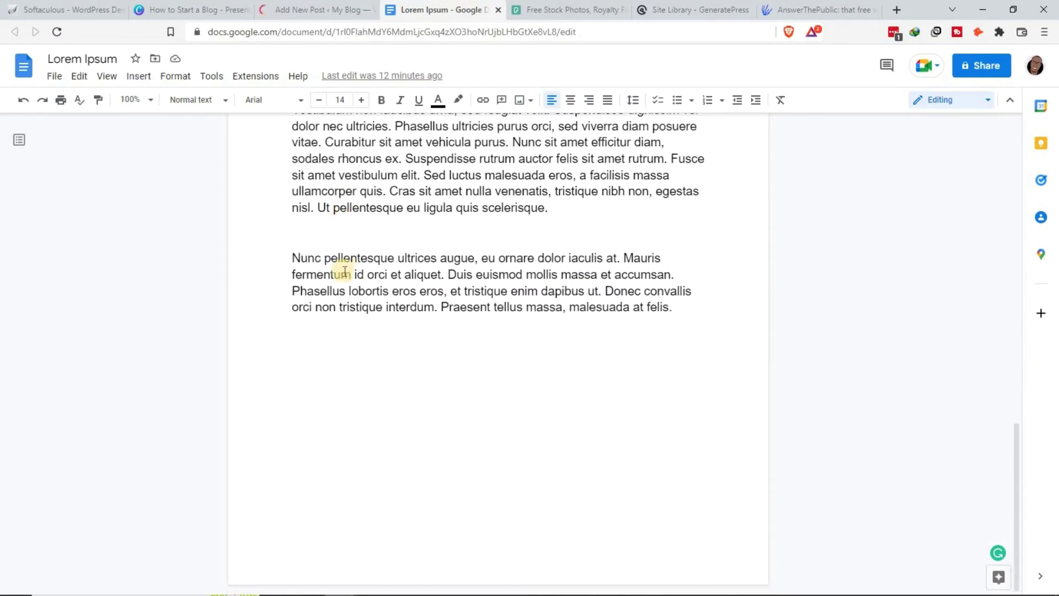
Select and copy the entire Lorem Ipsum Google Doc, including its title
scroll(342, 269, up, 15)
drag(313, 232, 412, 439)
click(317, 222)
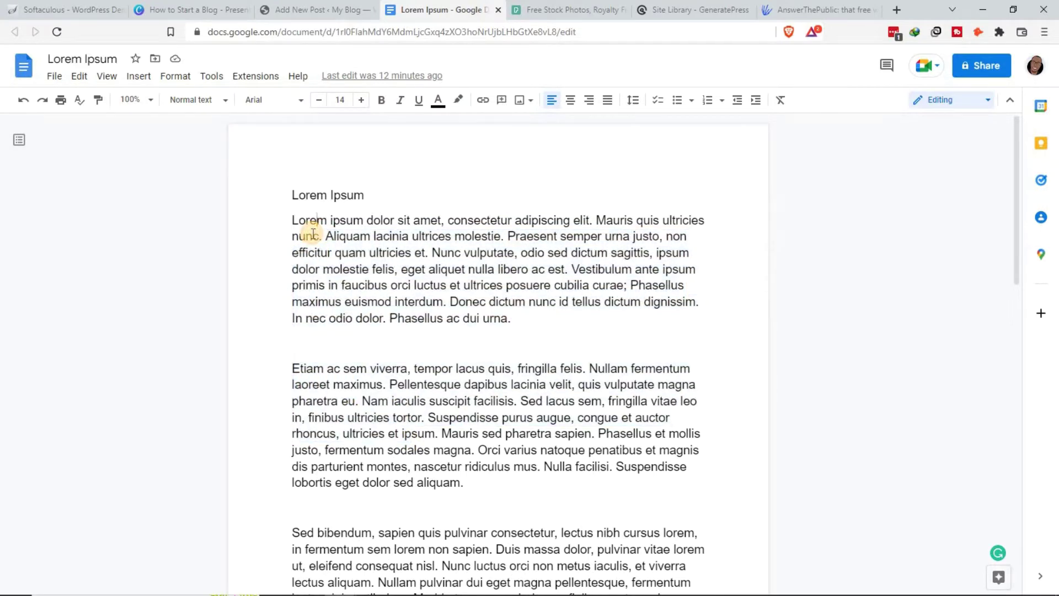
triple_click(312, 193)
key(ctrl+c)
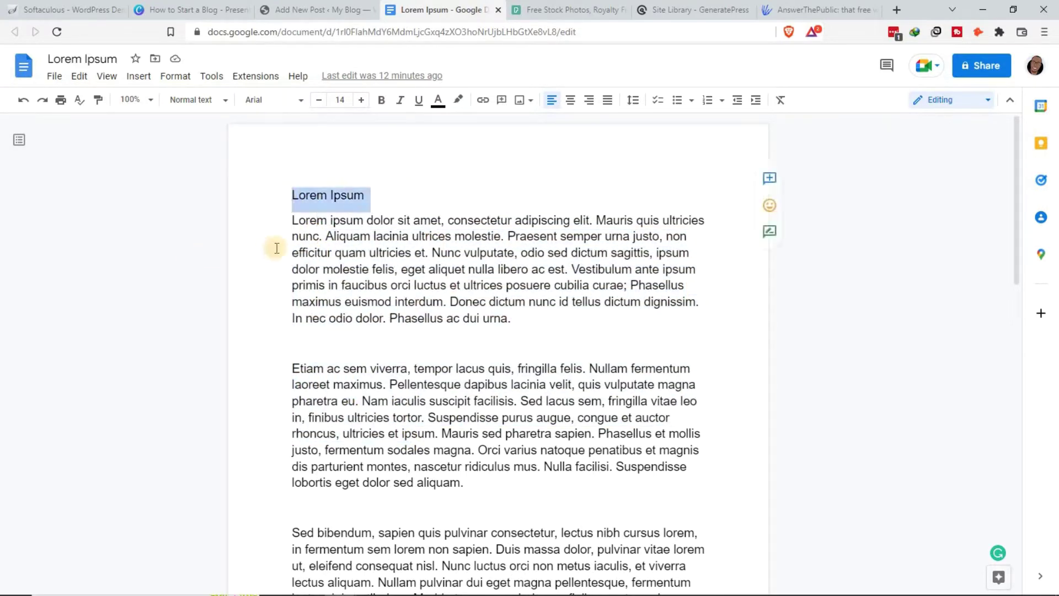
drag(276, 248, 382, 340)
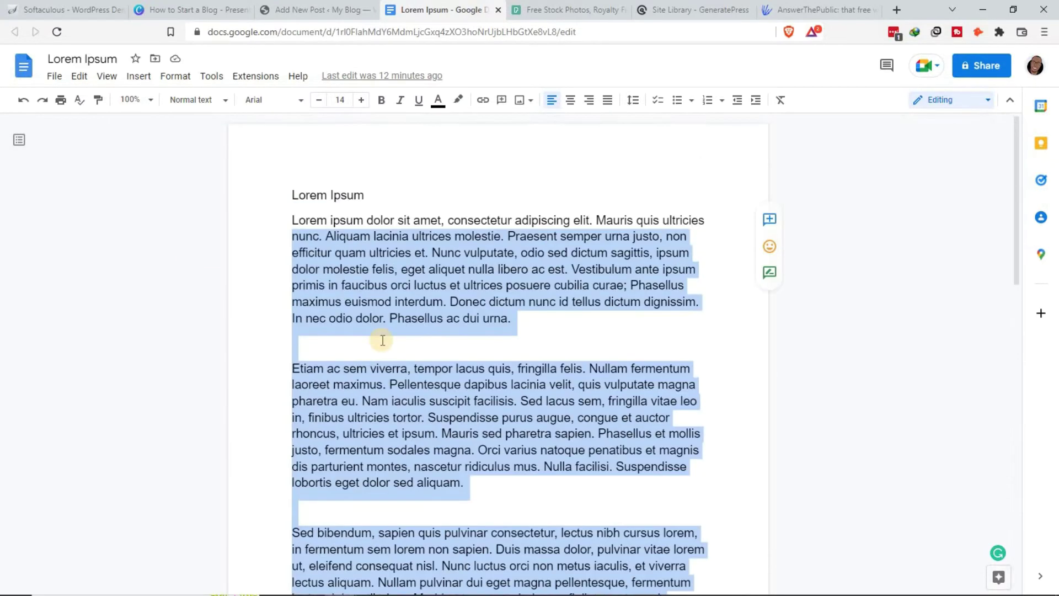
click(364, 293)
key(ctrl+a)
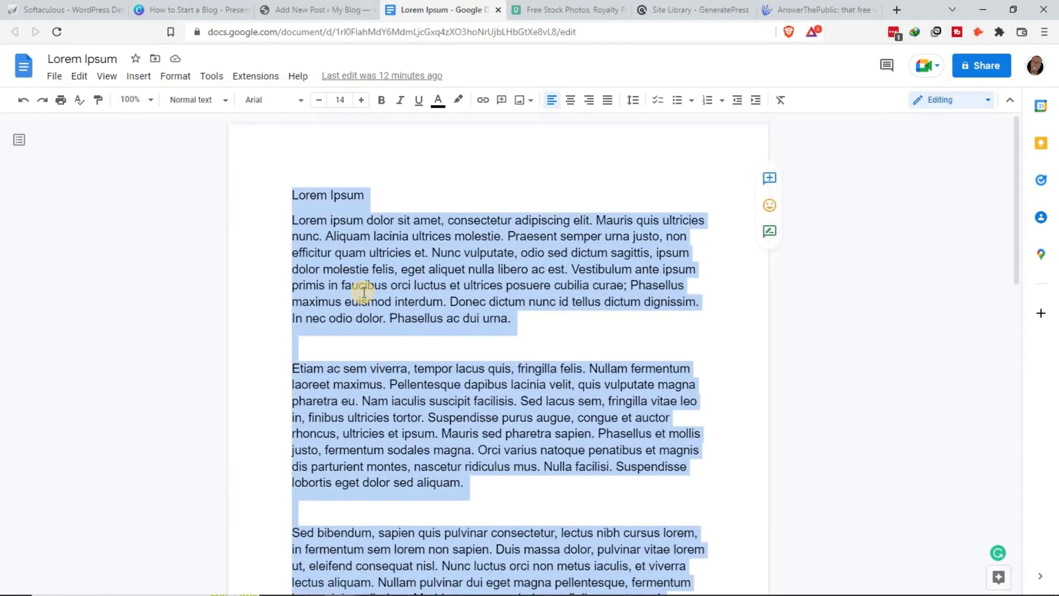
click(329, 6)
Paste the copied Lorem Ipsum draft into the empty post body
click(278, 189)
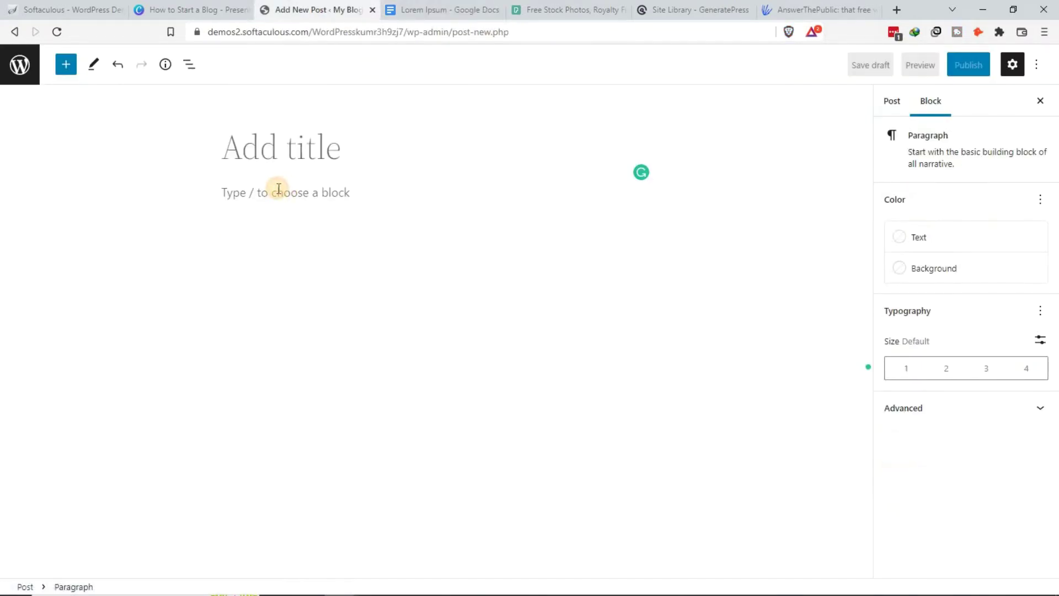
key(ctrl+v)
scroll(280, 193, up, 7)
scroll(280, 192, up, 7)
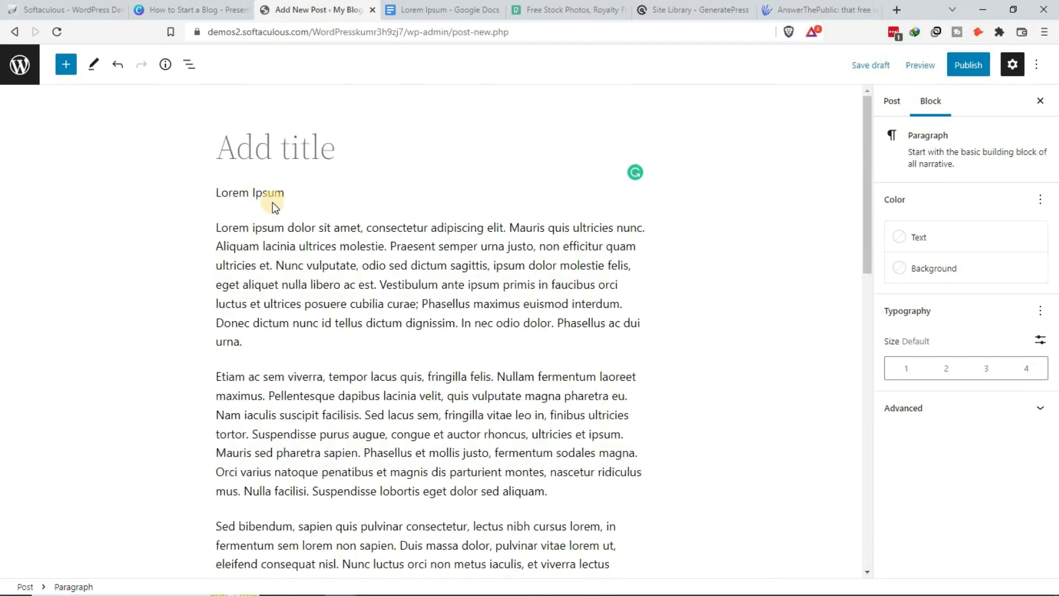
Move the 'Lorem Ipsum' line out of the body and into the post title
click(269, 196)
key(shift+alt+z)
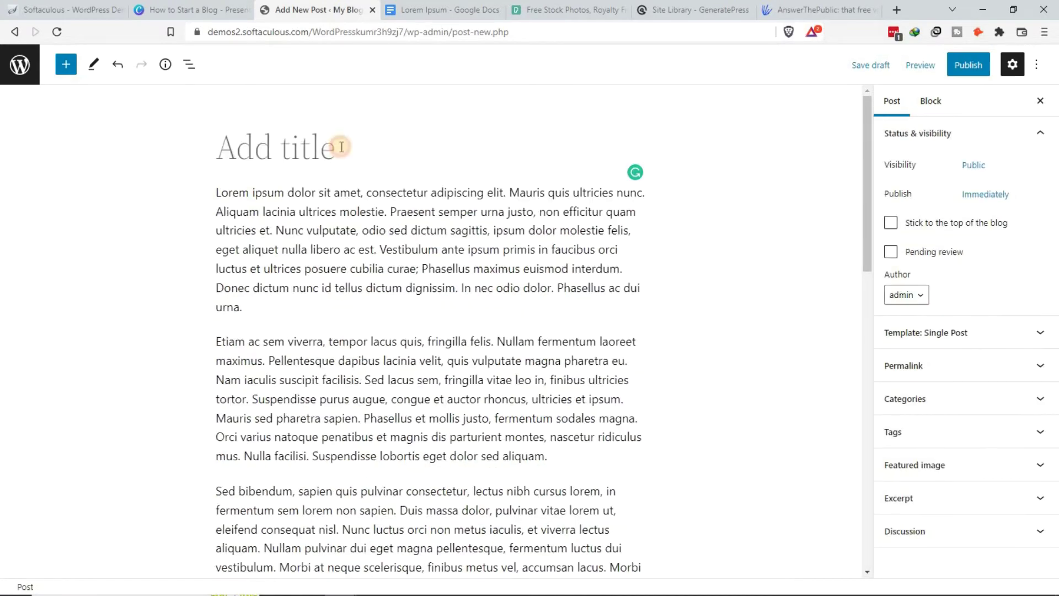
click(249, 153)
key(ctrl+v)
Review the pasted paragraphs and subheading lines in the post body
click(319, 231)
scroll(320, 231, down, 13)
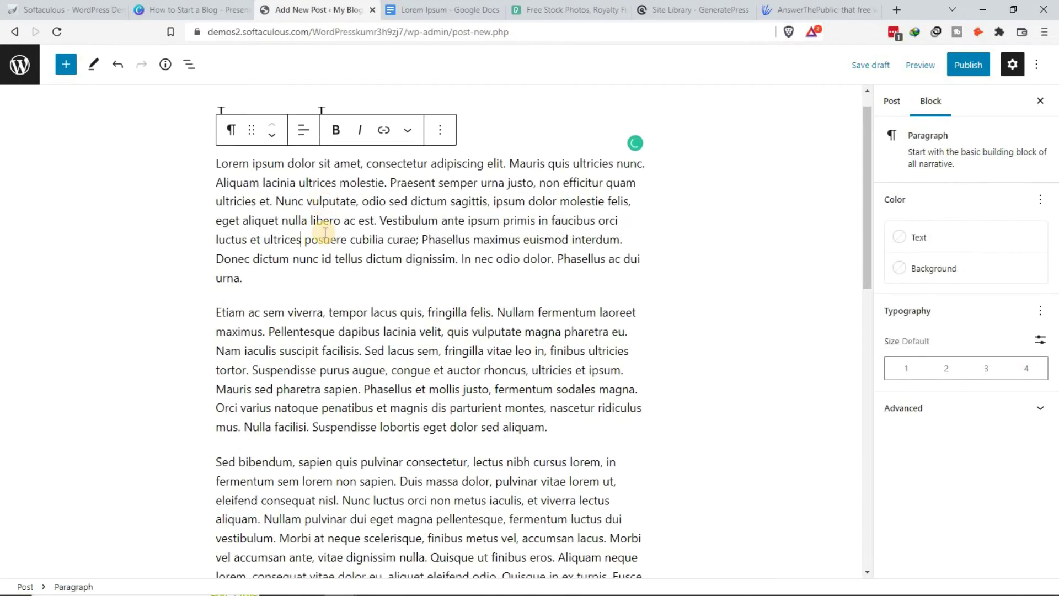
scroll(324, 232, up, 15)
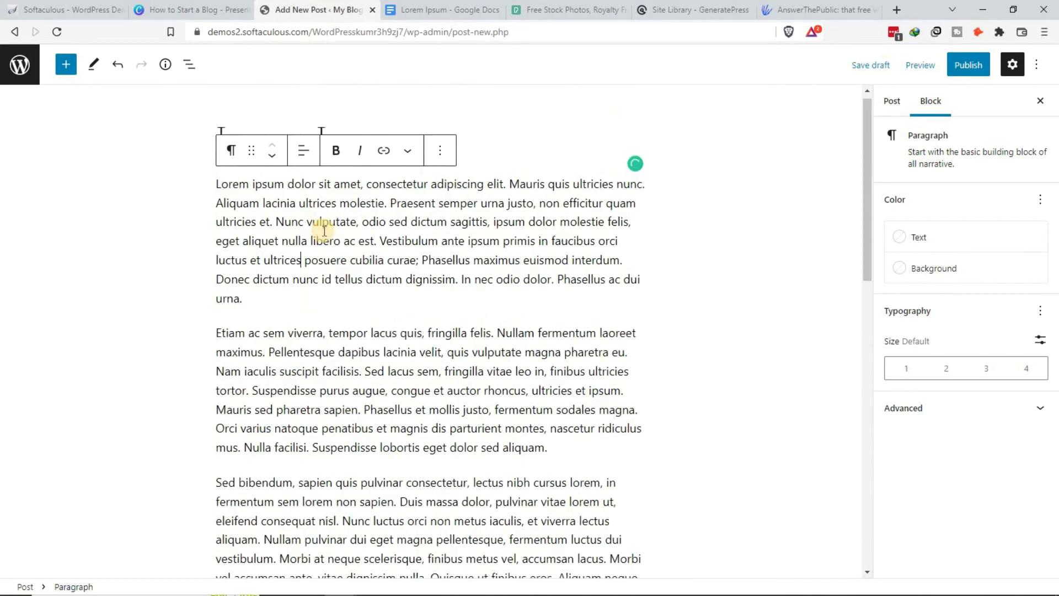
click(389, 250)
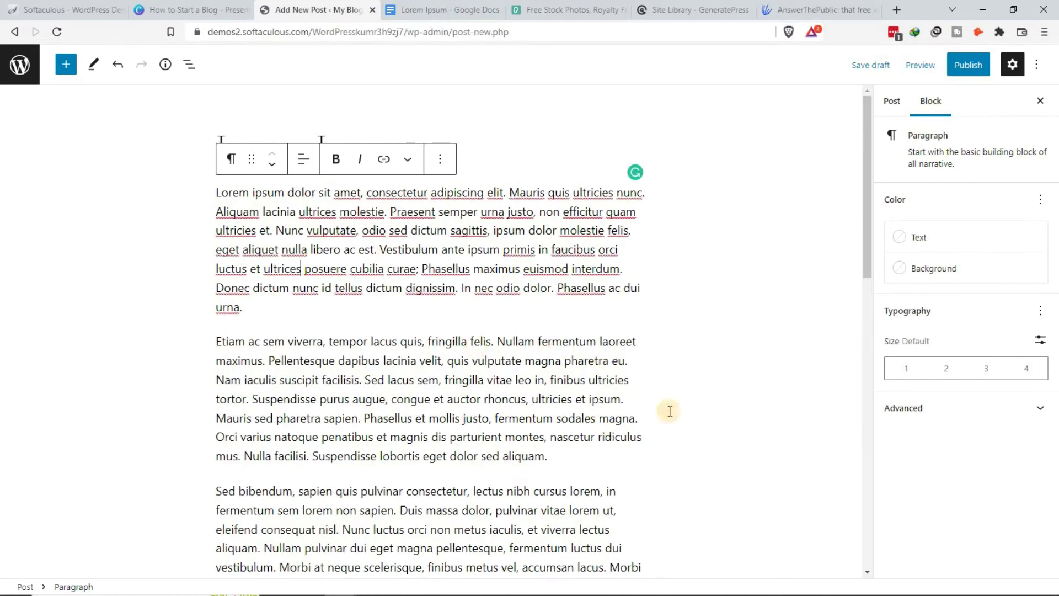
scroll(669, 410, down, 1)
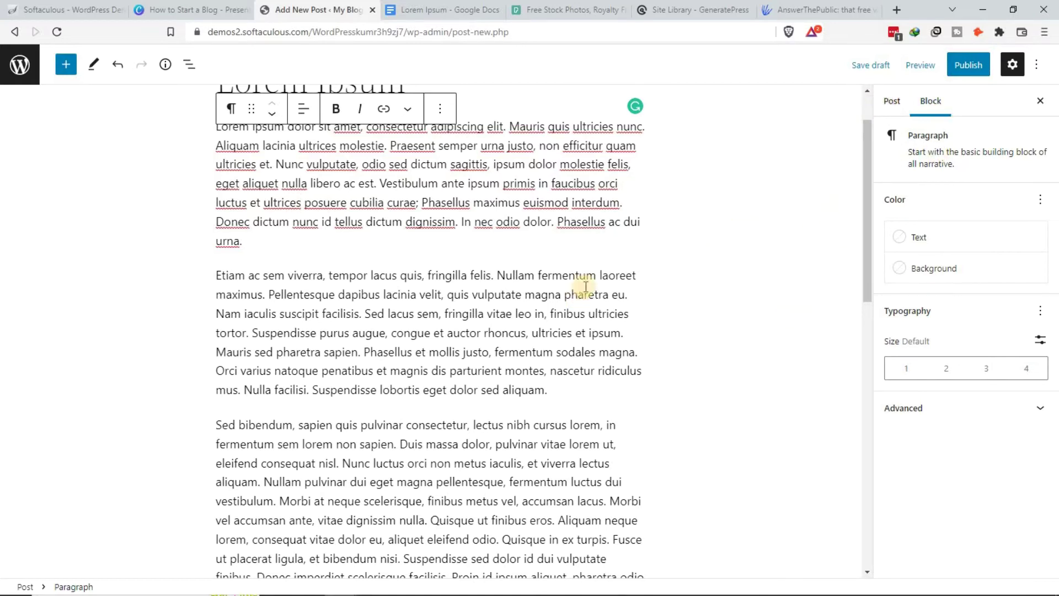
scroll(522, 263, down, 10)
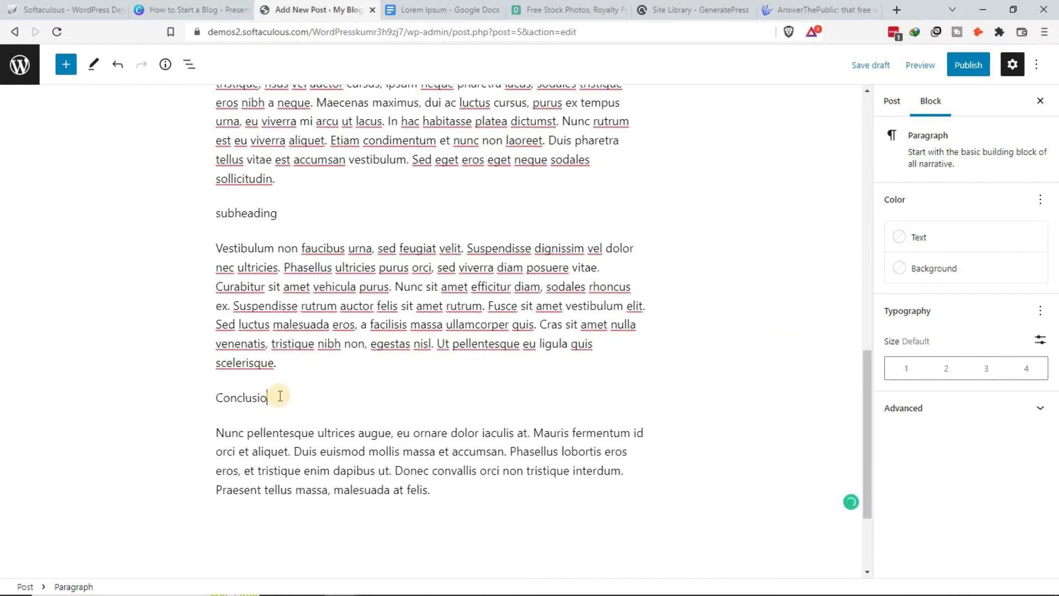
scroll(189, 307, up, 10)
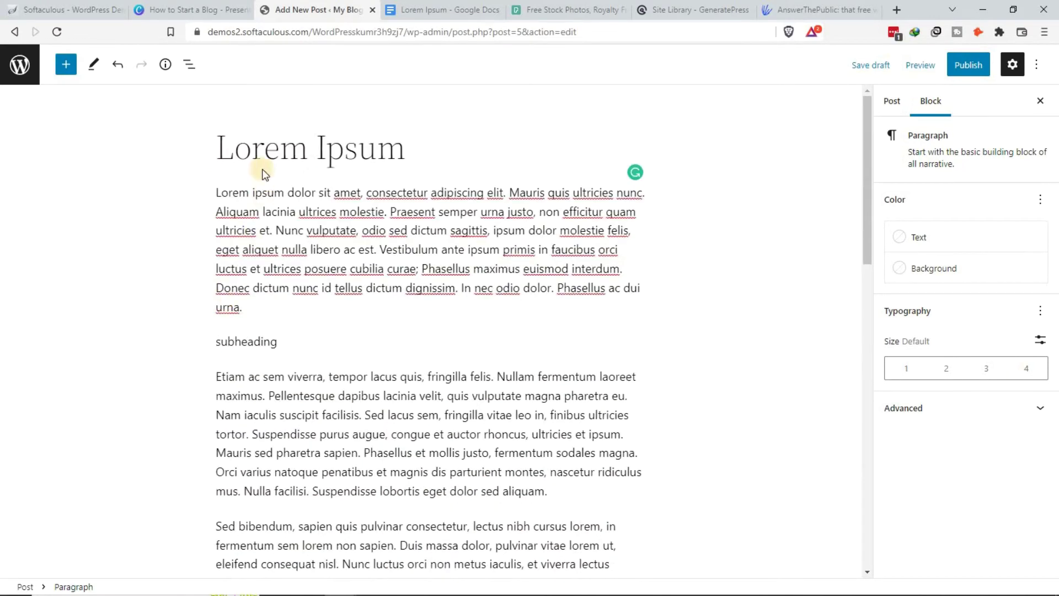
Convert the Conclusion line into a heading
click(256, 142)
click(295, 286)
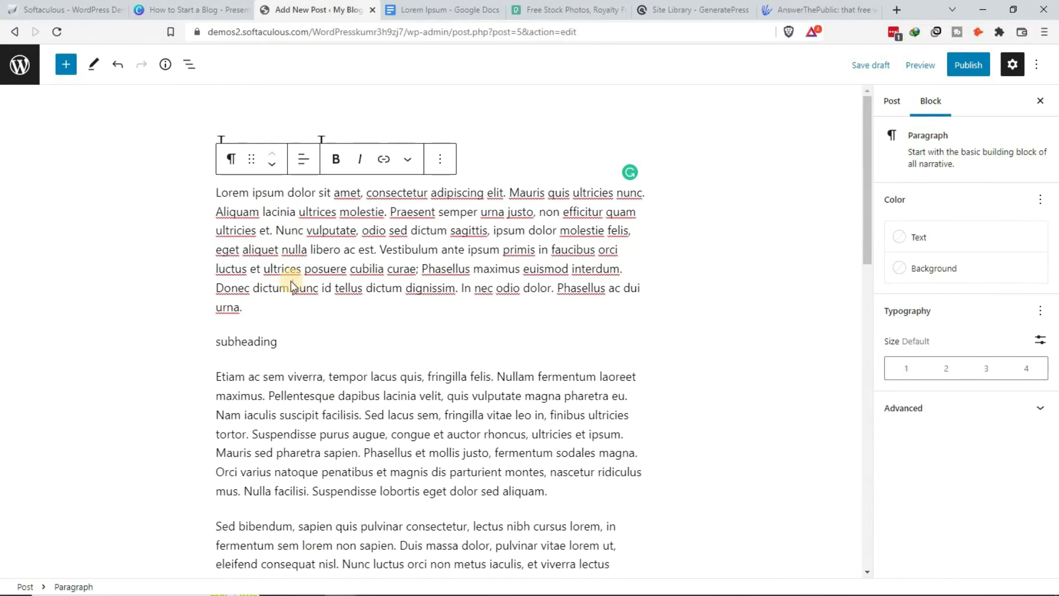
scroll(291, 286, down, 2)
drag(222, 209, 311, 210)
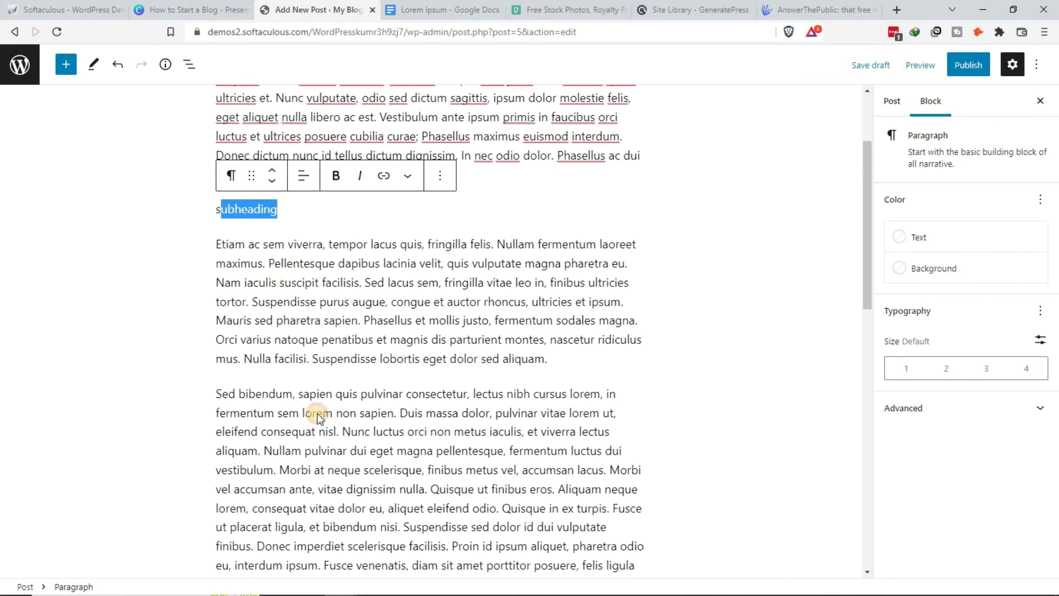
drag(268, 263, 238, 378)
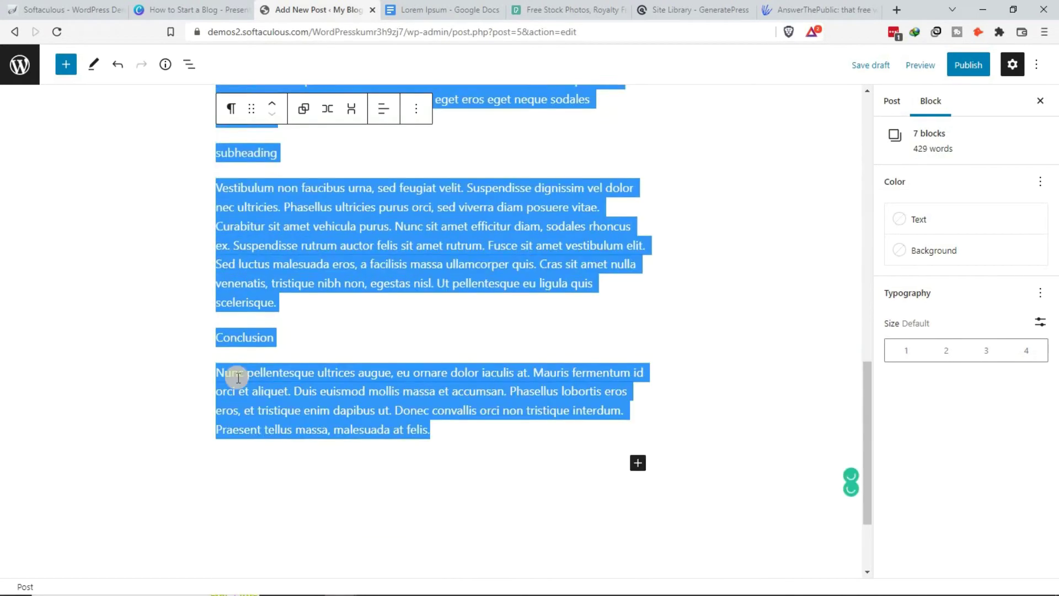
click(252, 342)
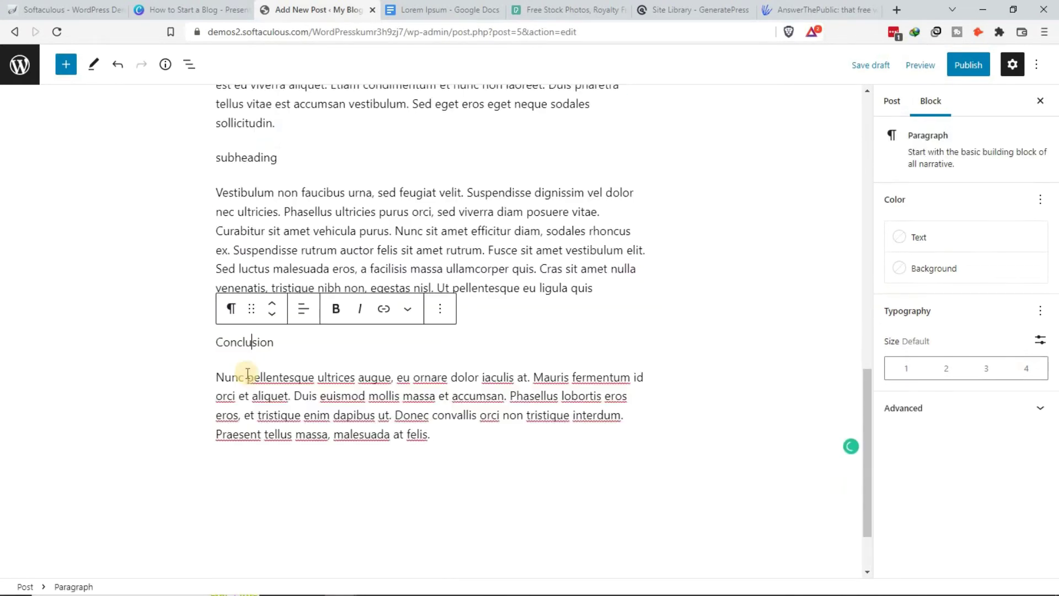
click(225, 313)
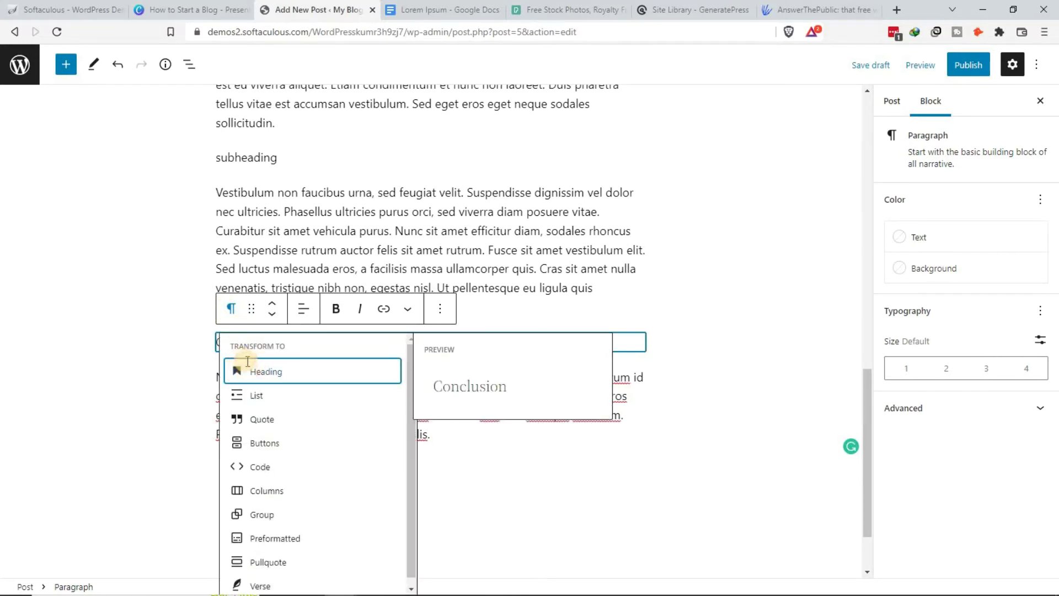
click(247, 371)
Turn both subheading lines into H2 headings, correcting an accidental quote conversion
scroll(275, 356, up, 5)
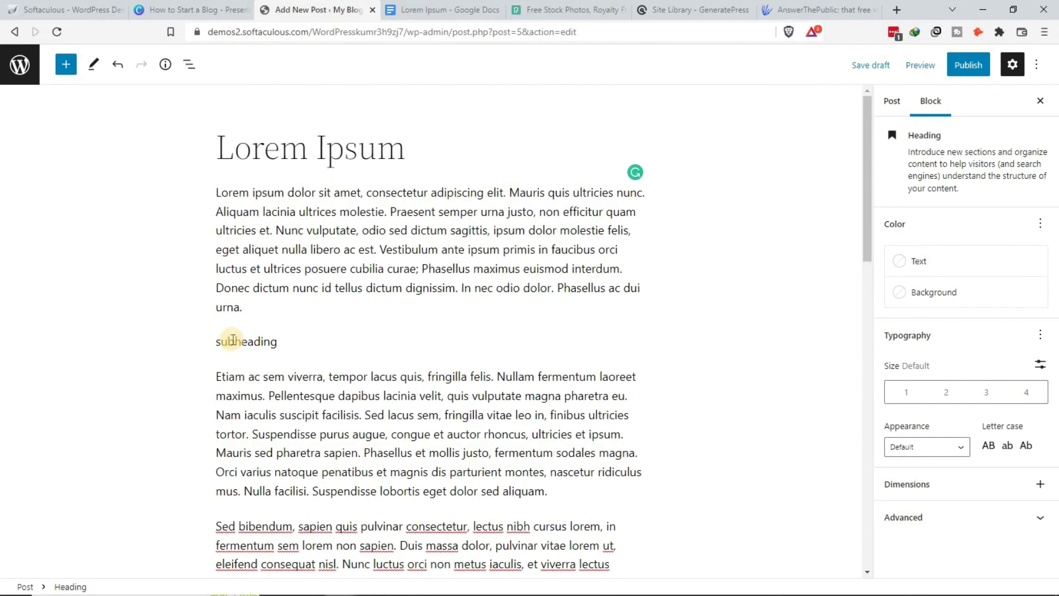
click(232, 338)
click(229, 307)
click(242, 371)
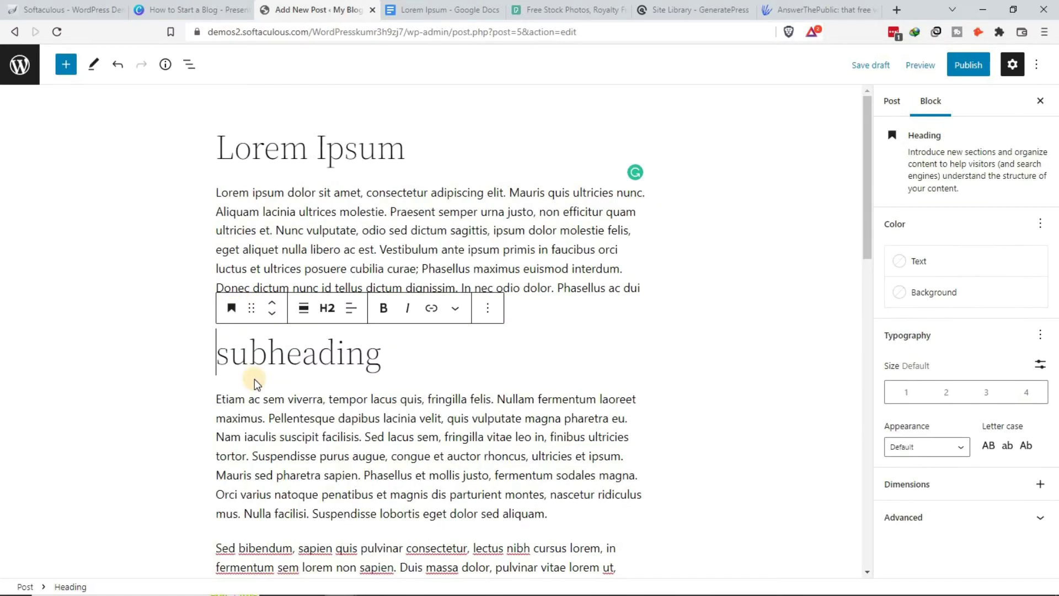
scroll(254, 384, down, 10)
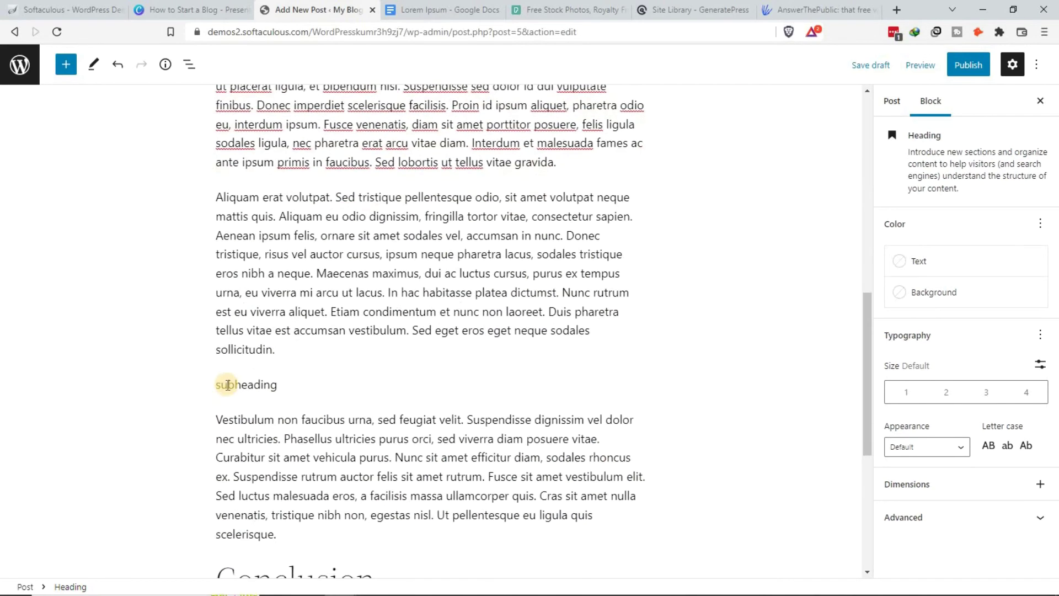
click(228, 385)
click(231, 350)
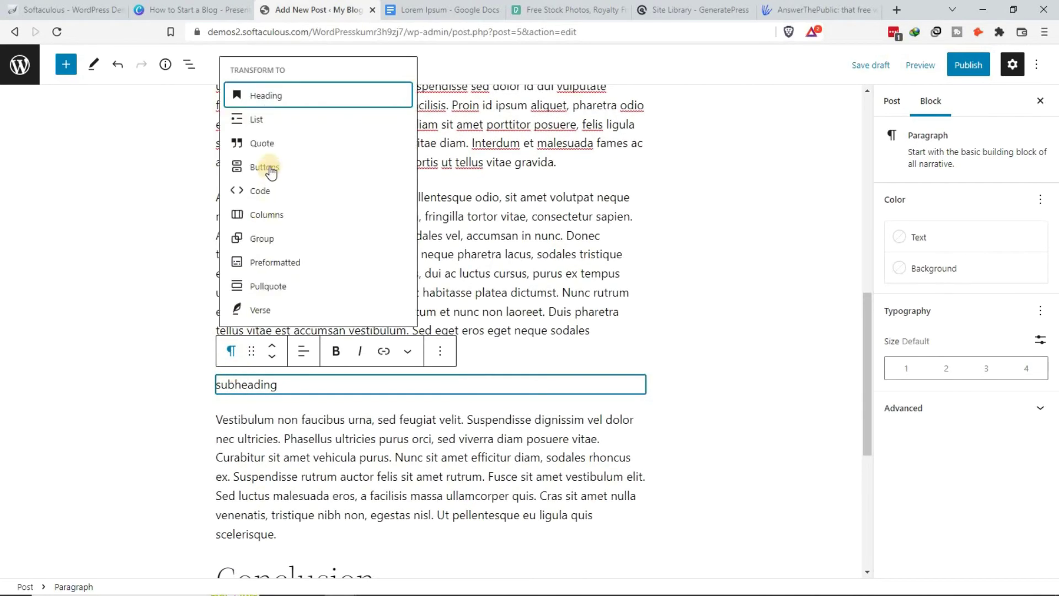
click(260, 143)
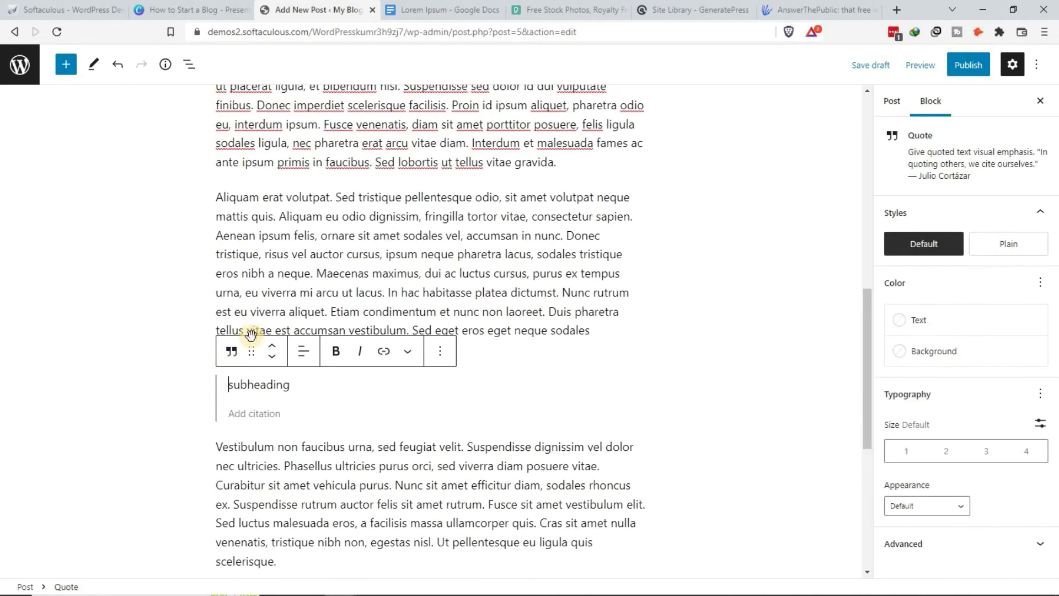
click(230, 356)
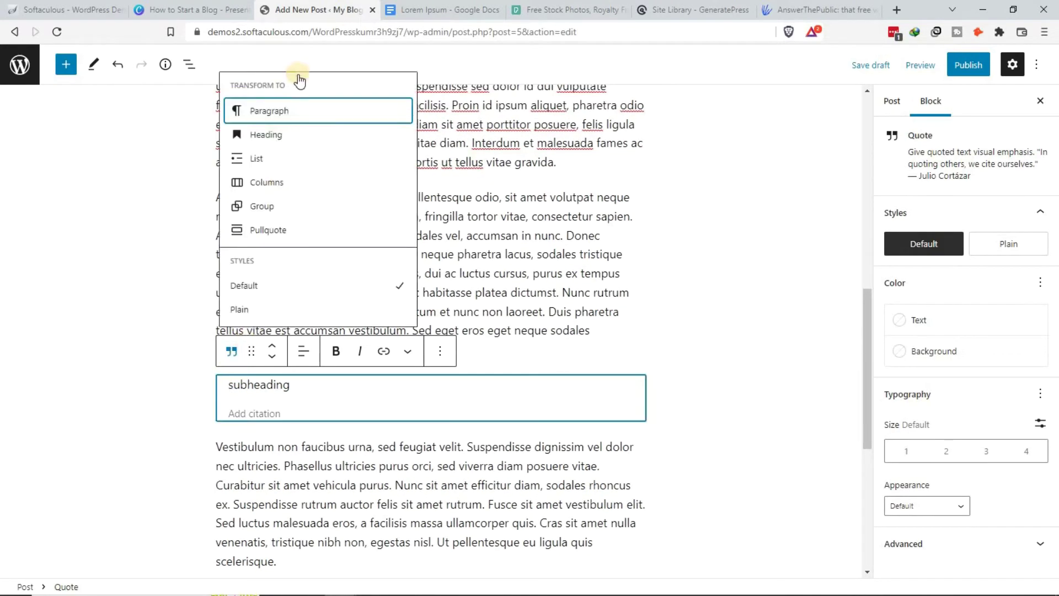
click(274, 140)
Scroll through the post to check the new headings
scroll(400, 258, up, 5)
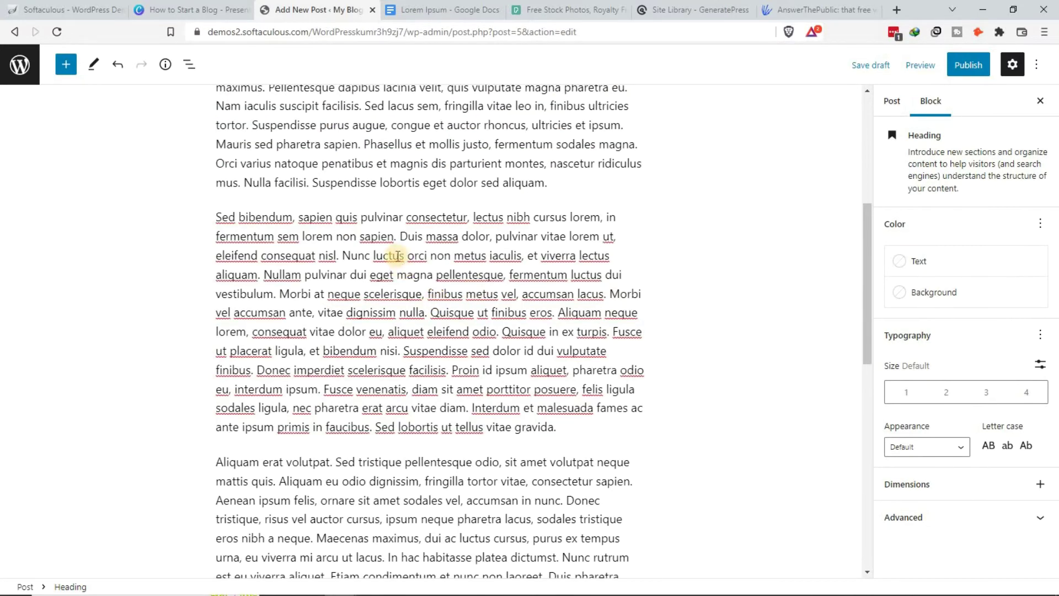
click(397, 255)
scroll(356, 182, up, 6)
click(352, 146)
scroll(361, 220, down, 1)
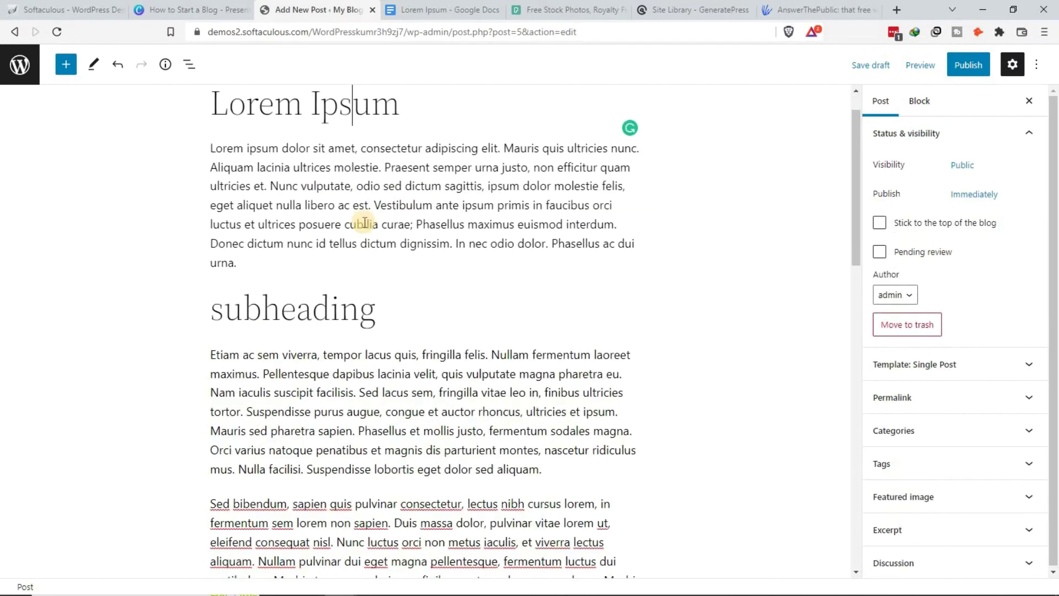
scroll(443, 355, down, 10)
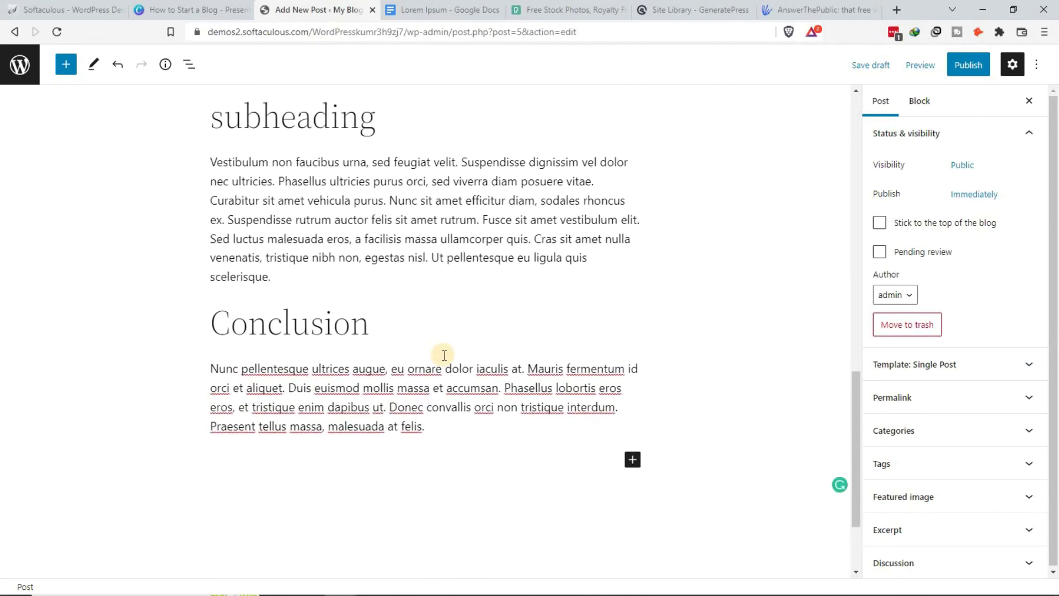
scroll(444, 355, down, 2)
scroll(443, 355, up, 15)
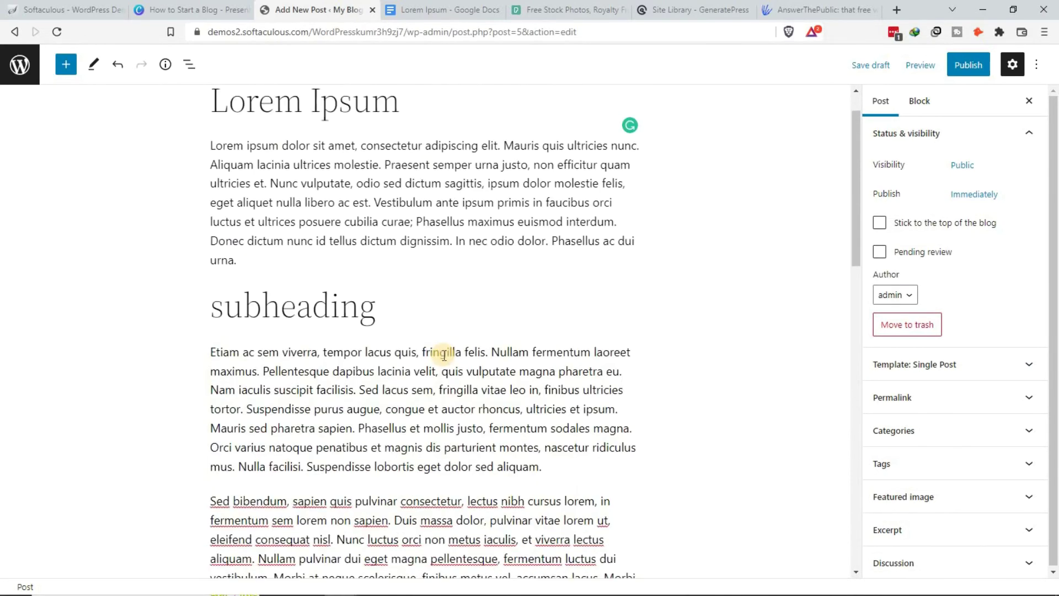
scroll(443, 355, up, 1)
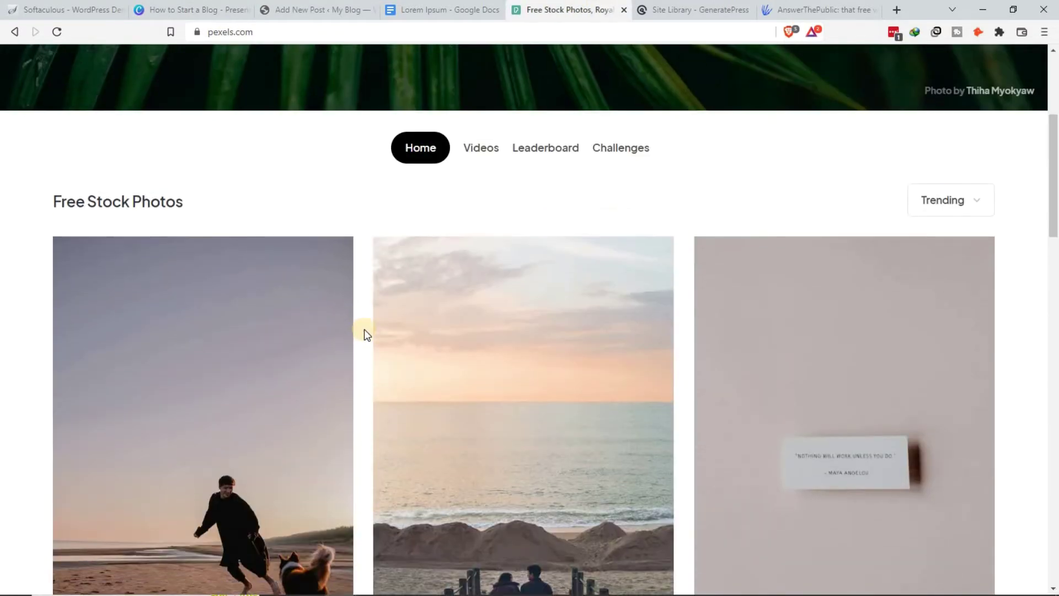
Search Pexels for laptop photos
scroll(364, 329, up, 4)
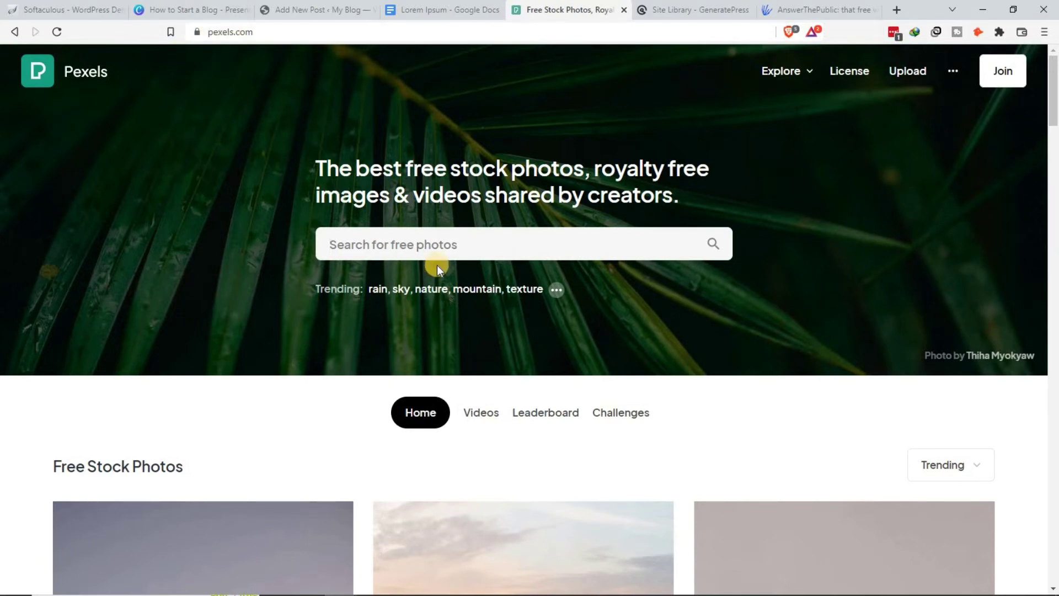
click(349, 243)
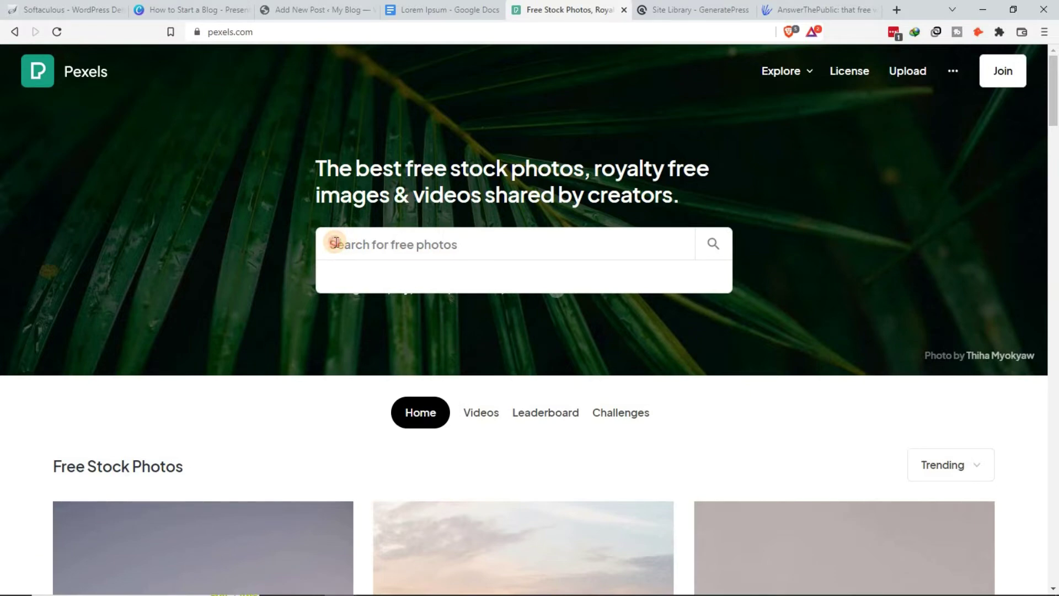
click(336, 242)
text(lap)
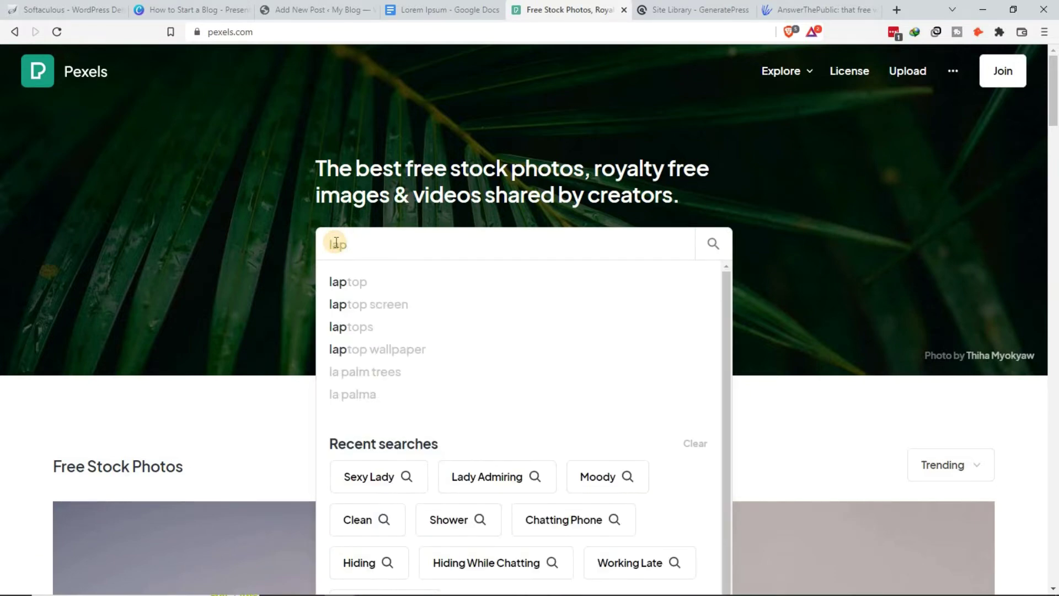
click(346, 281)
scroll(342, 272, down, 10)
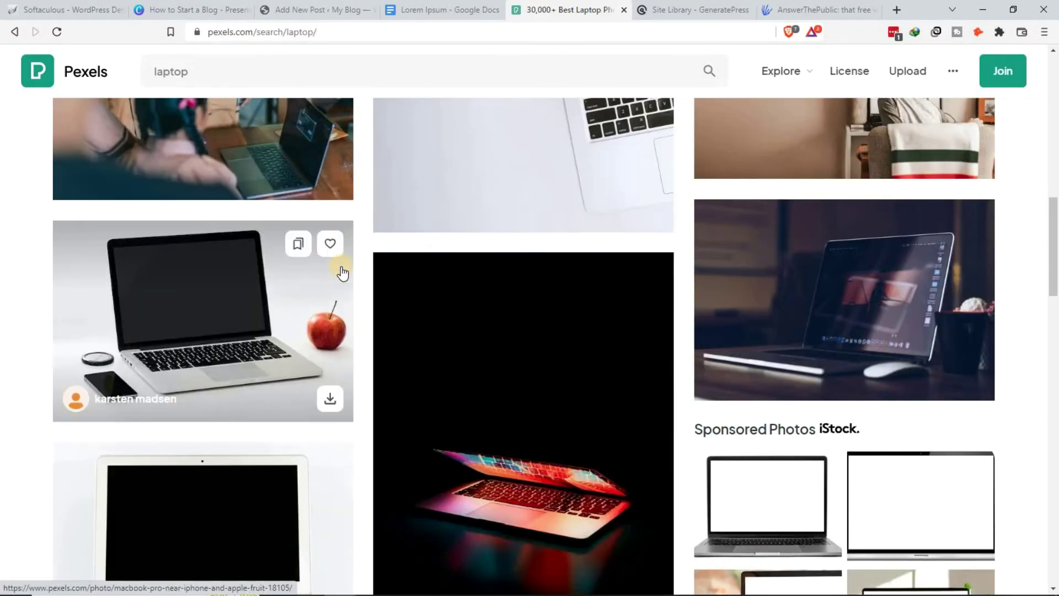
scroll(342, 272, down, 1)
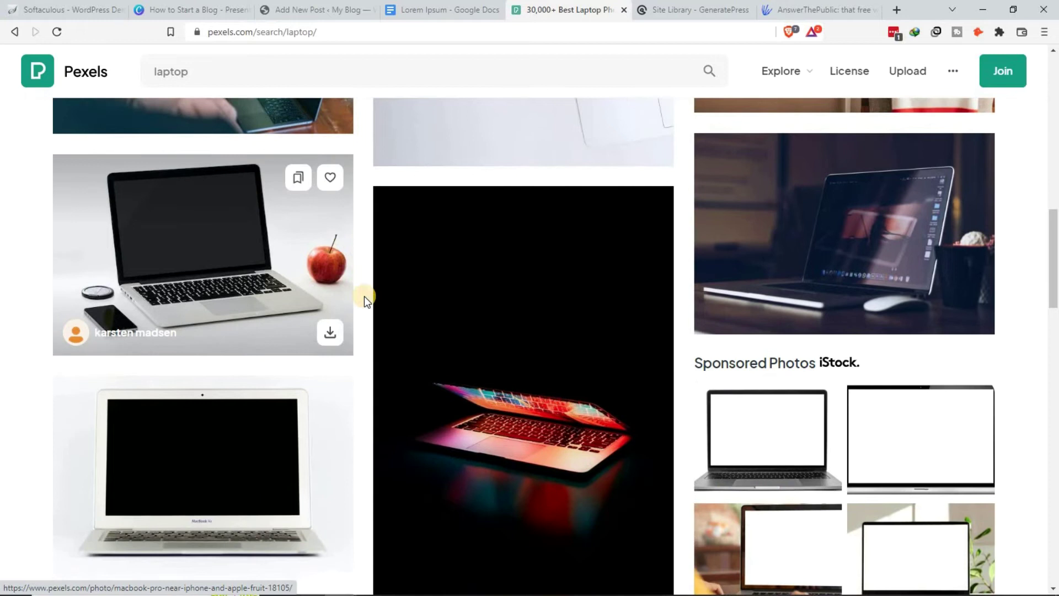
Download the dark laptop-on-desk photo at custom size 1200 × 628
click(876, 246)
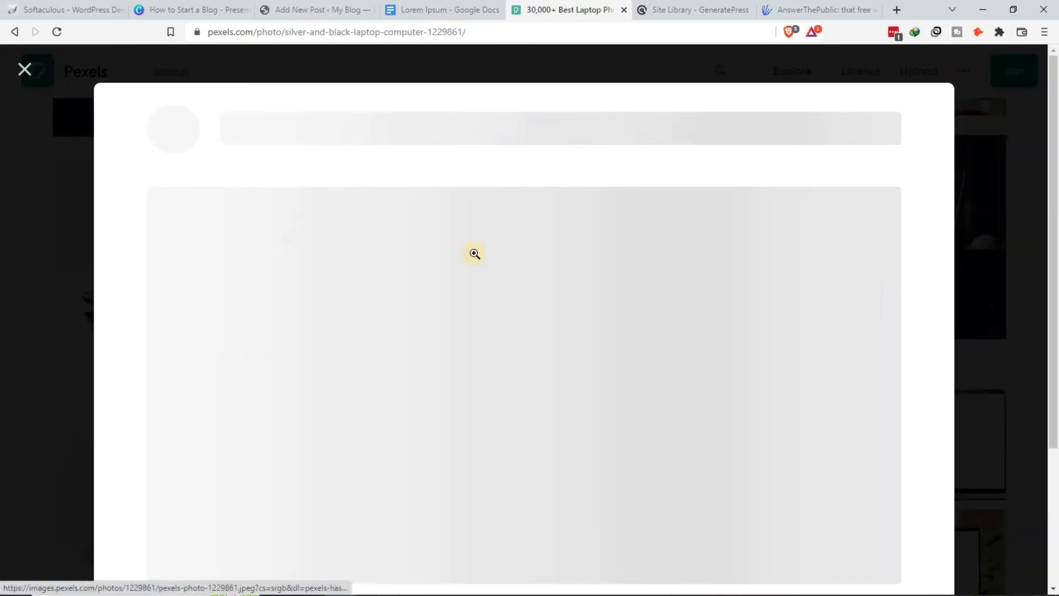
click(918, 132)
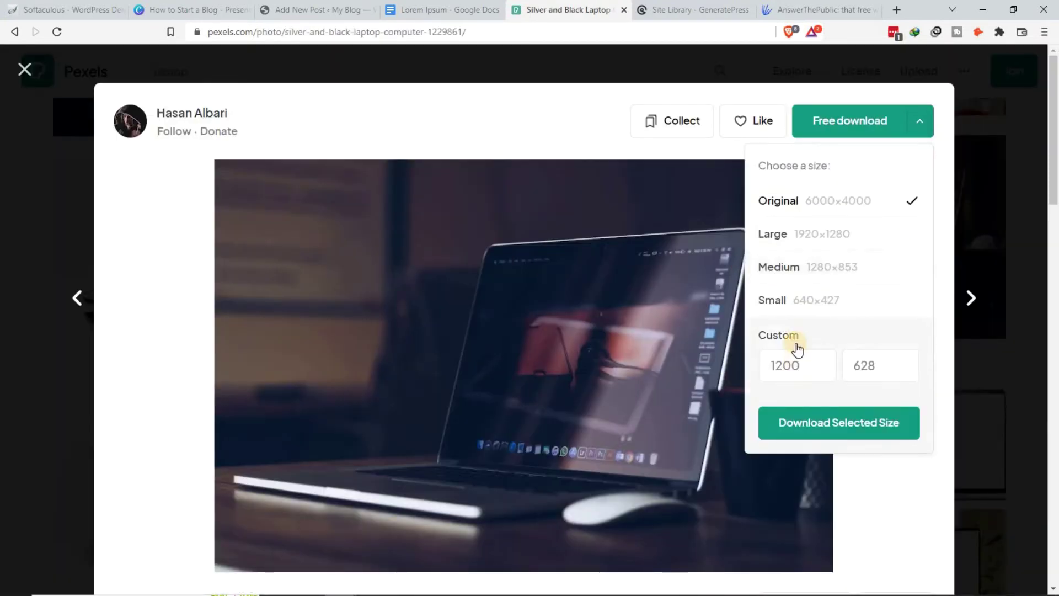
click(797, 336)
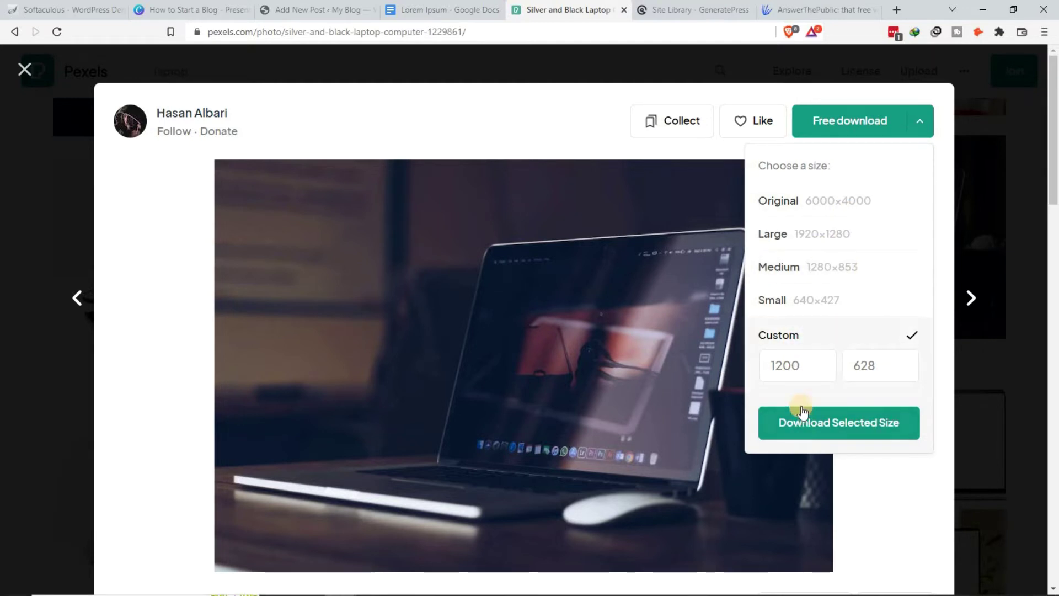
double_click(790, 367)
click(839, 423)
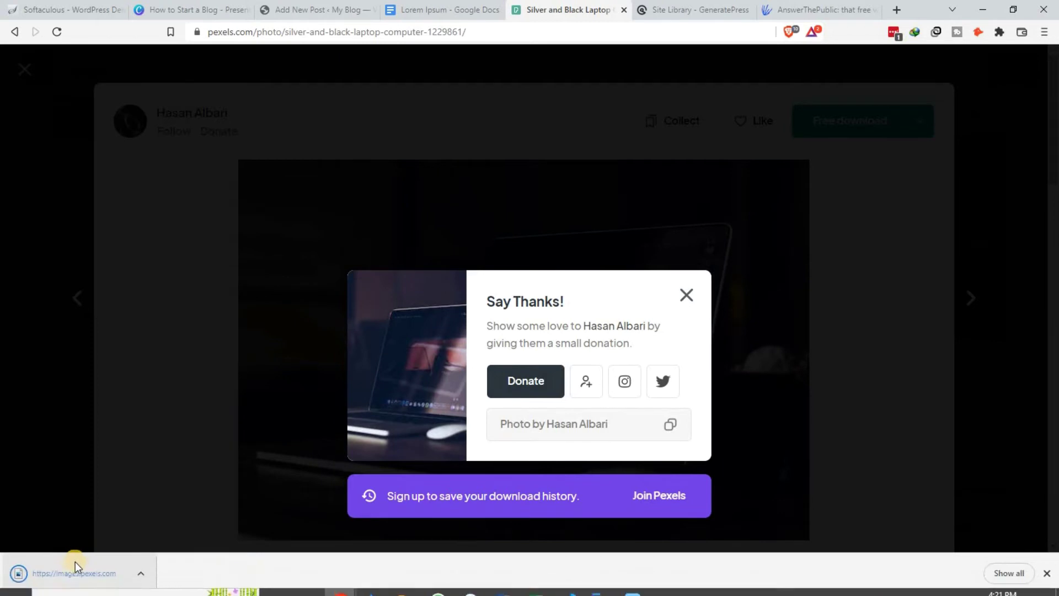
click(317, 9)
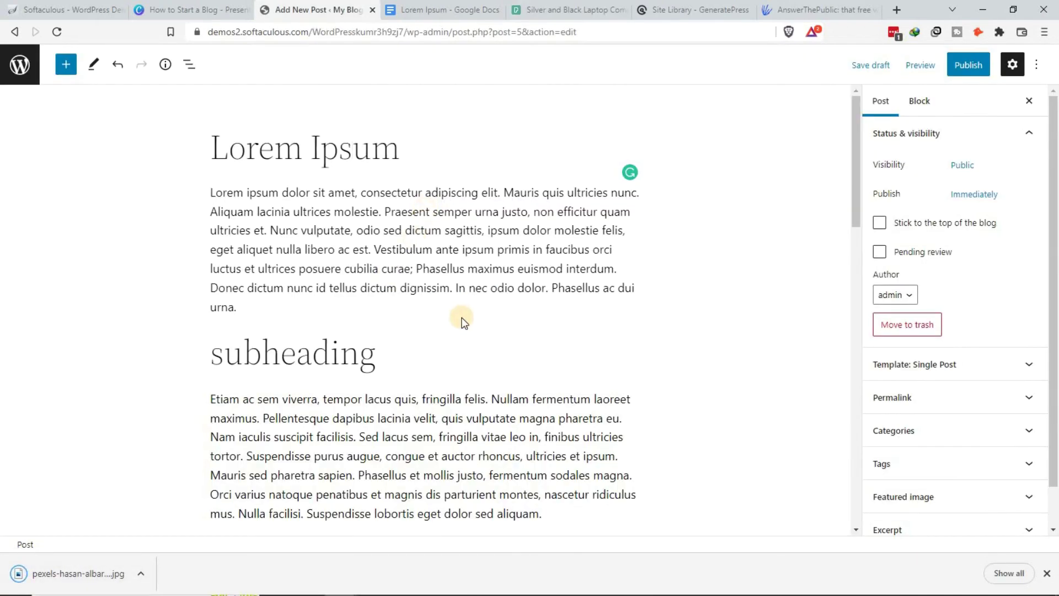
Add an Image block after the first paragraph
scroll(461, 315, down, 3)
scroll(367, 177, up, 1)
click(359, 182)
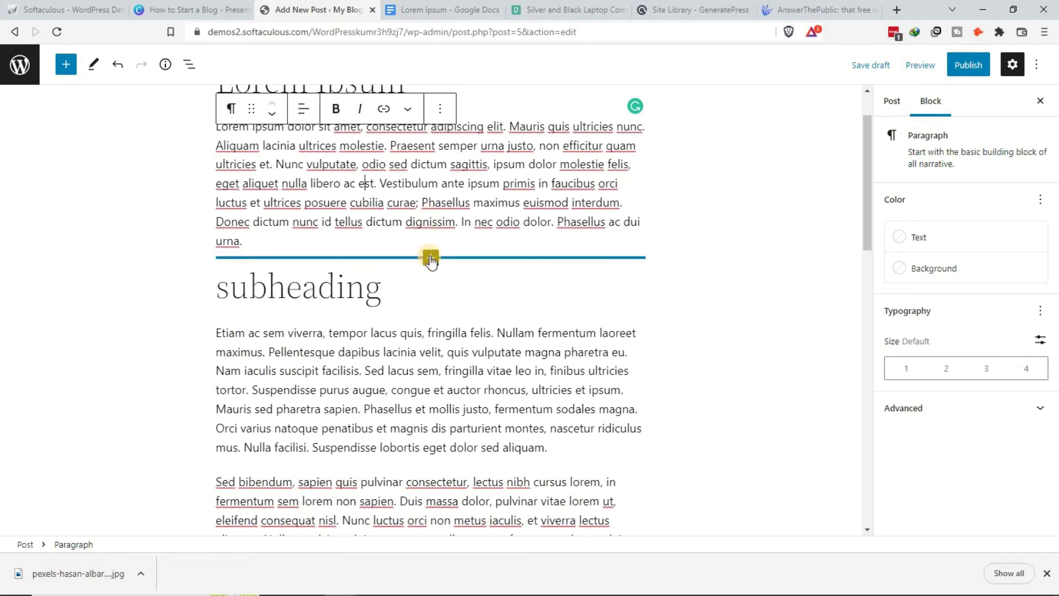
click(431, 257)
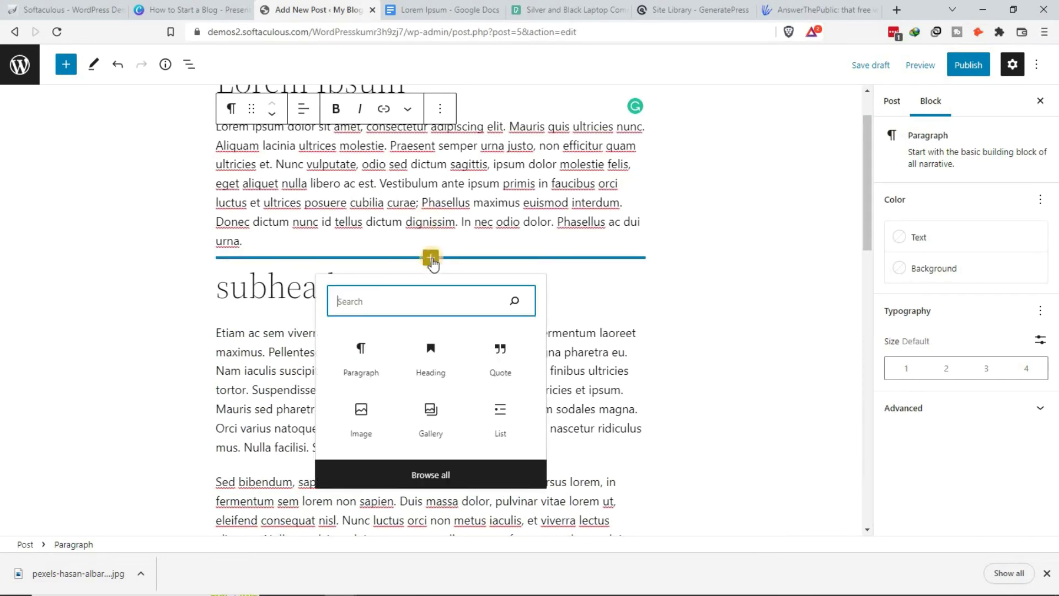
click(359, 423)
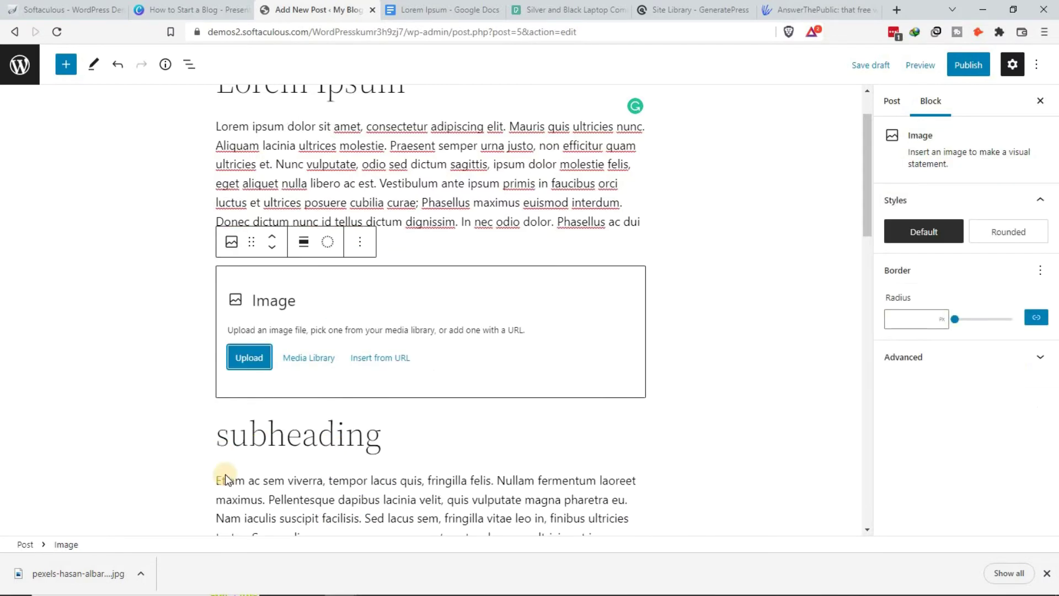
Upload the downloaded laptop photo from Downloads into the image block
drag(154, 464, 189, 478)
click(250, 363)
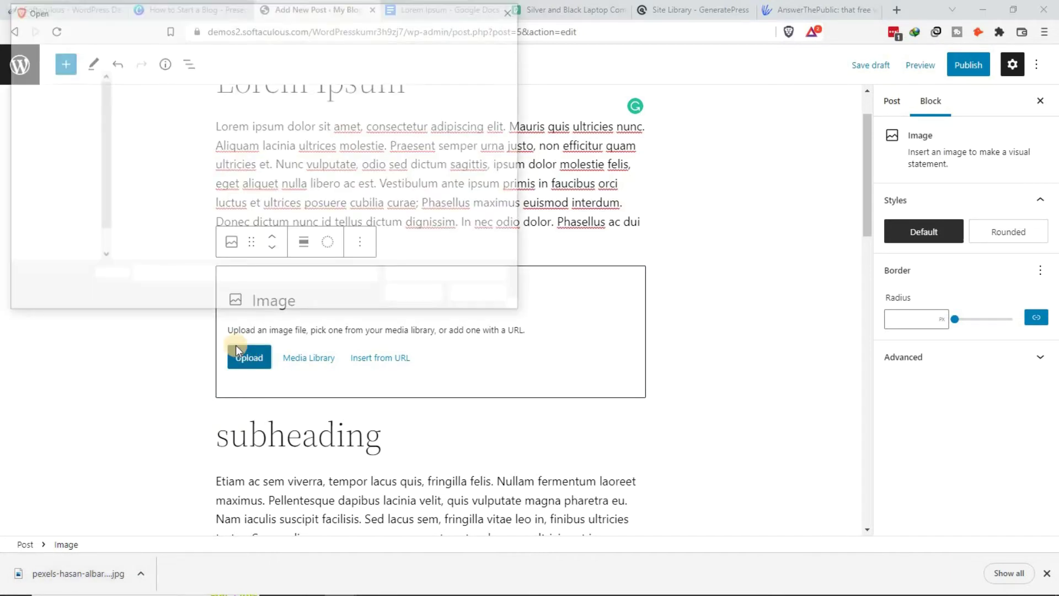
click(58, 166)
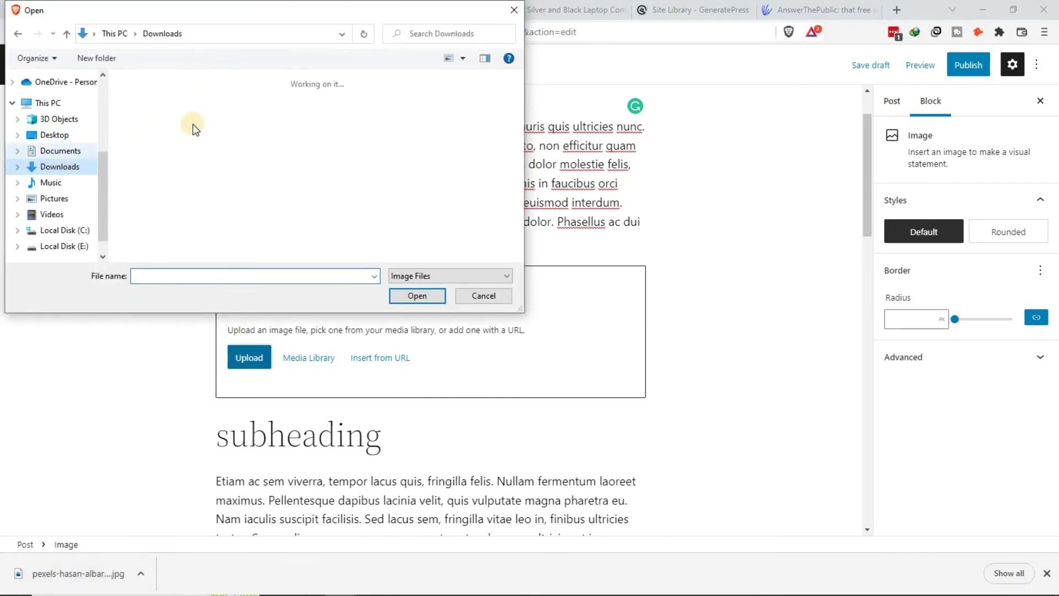
double_click(174, 140)
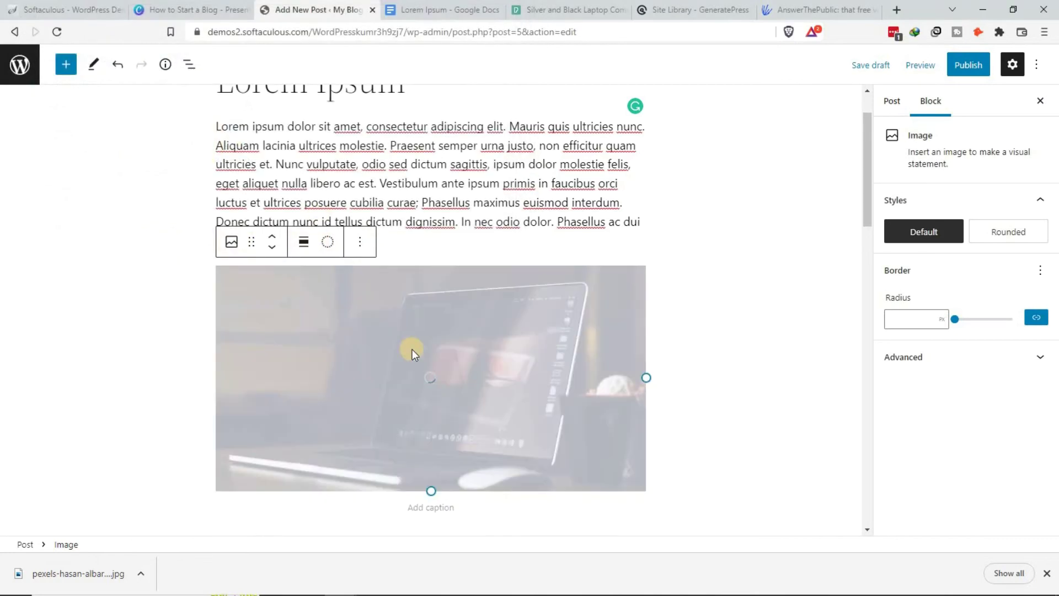
Publish the post and open the live post in a new tab
scroll(386, 359, down, 10)
scroll(217, 369, up, 5)
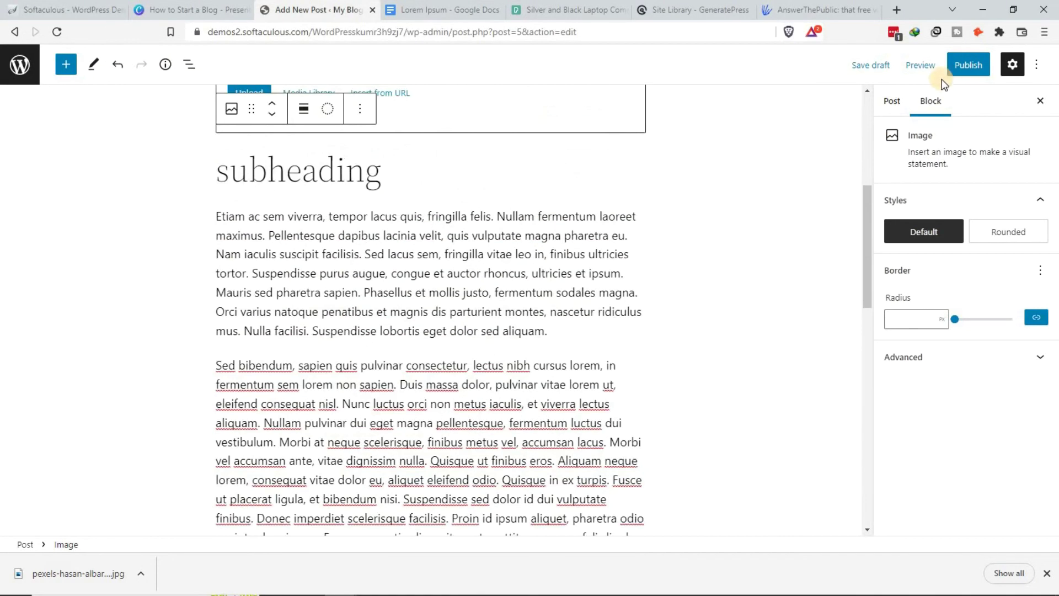
click(977, 65)
click(907, 72)
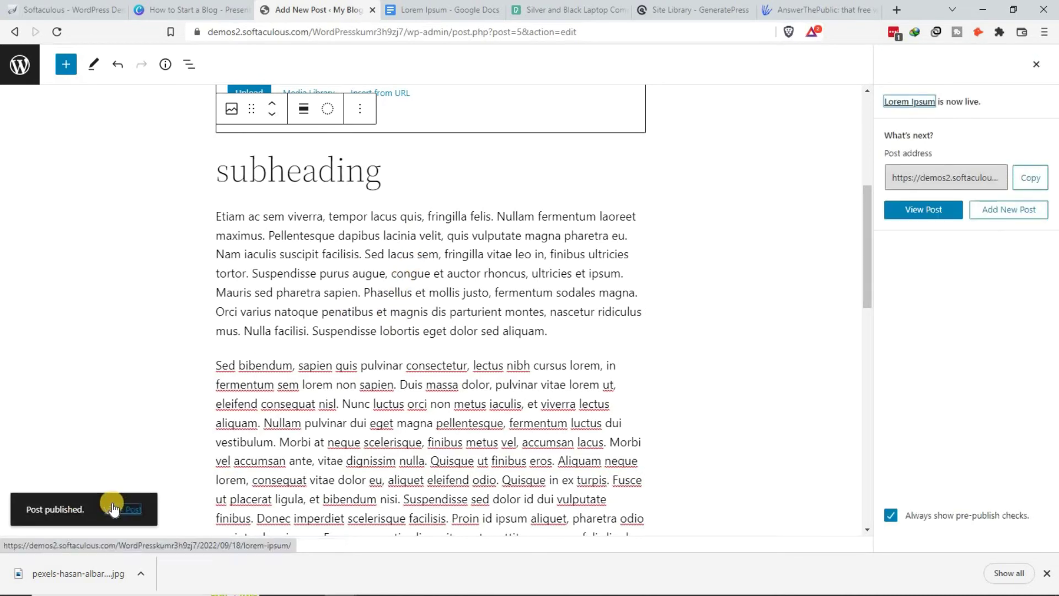
right_click(108, 510)
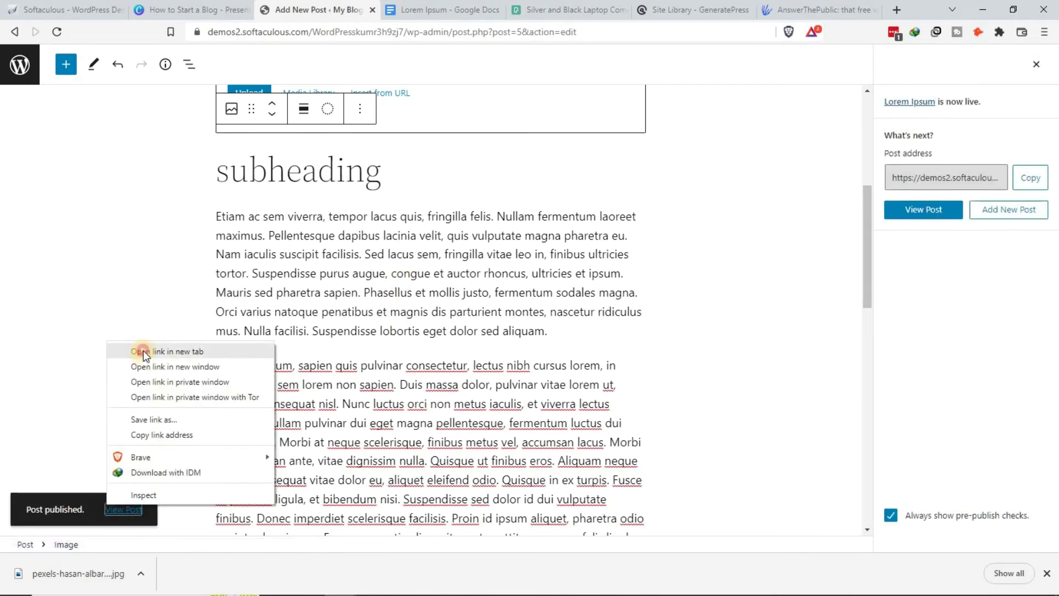
click(119, 349)
click(381, 10)
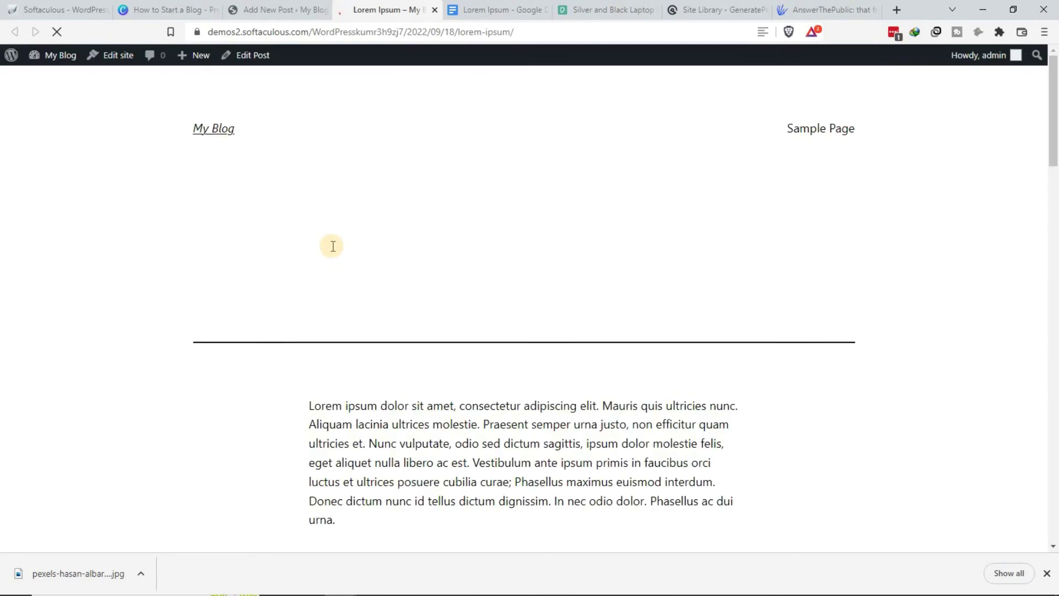
Scroll through the published Lorem Ipsum post page
scroll(337, 259, down, 5)
scroll(340, 272, down, 15)
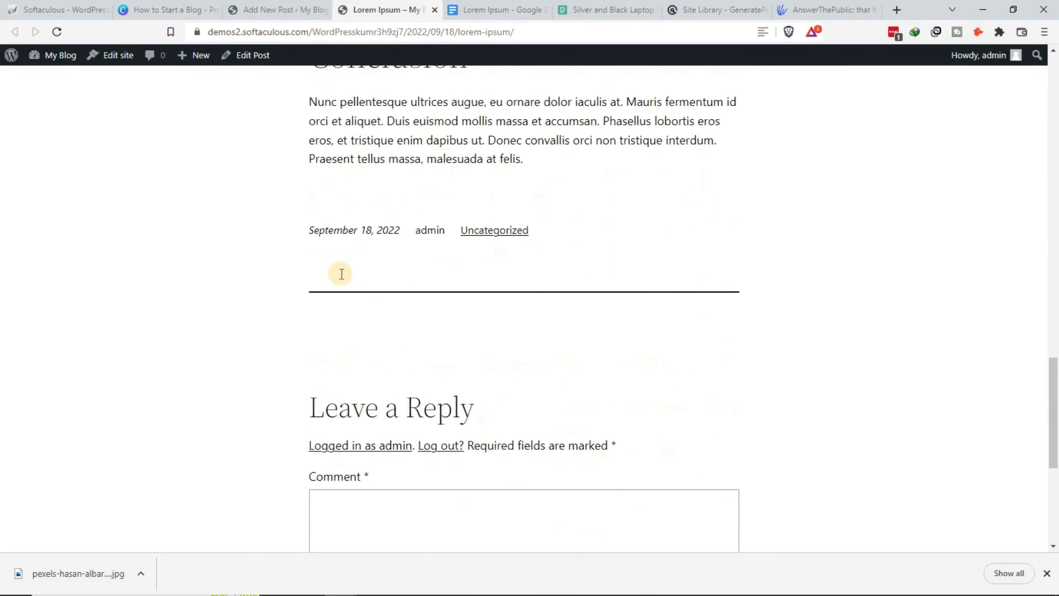
scroll(338, 274, up, 20)
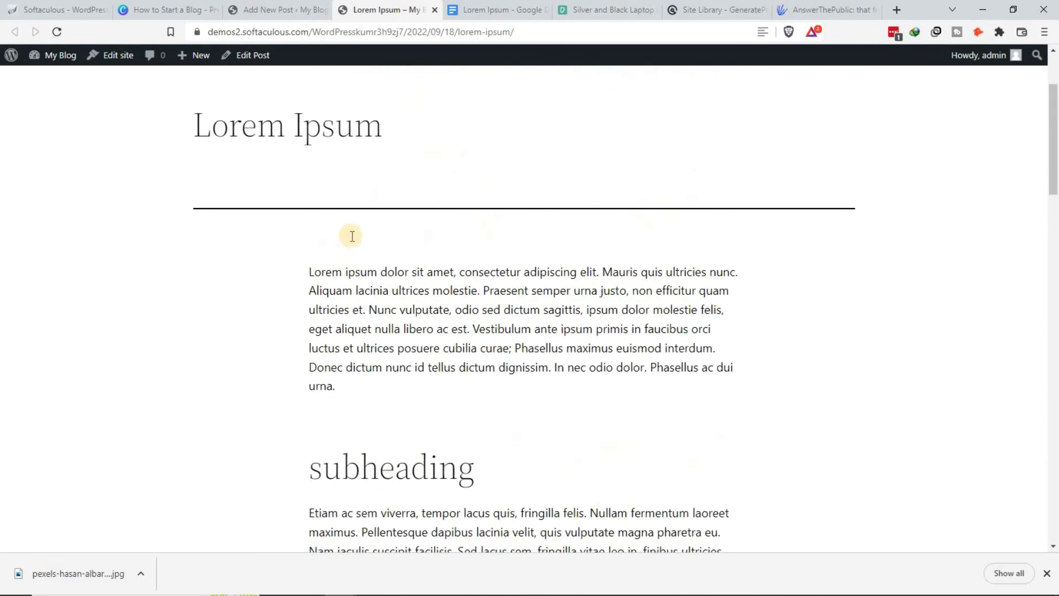
click(270, 9)
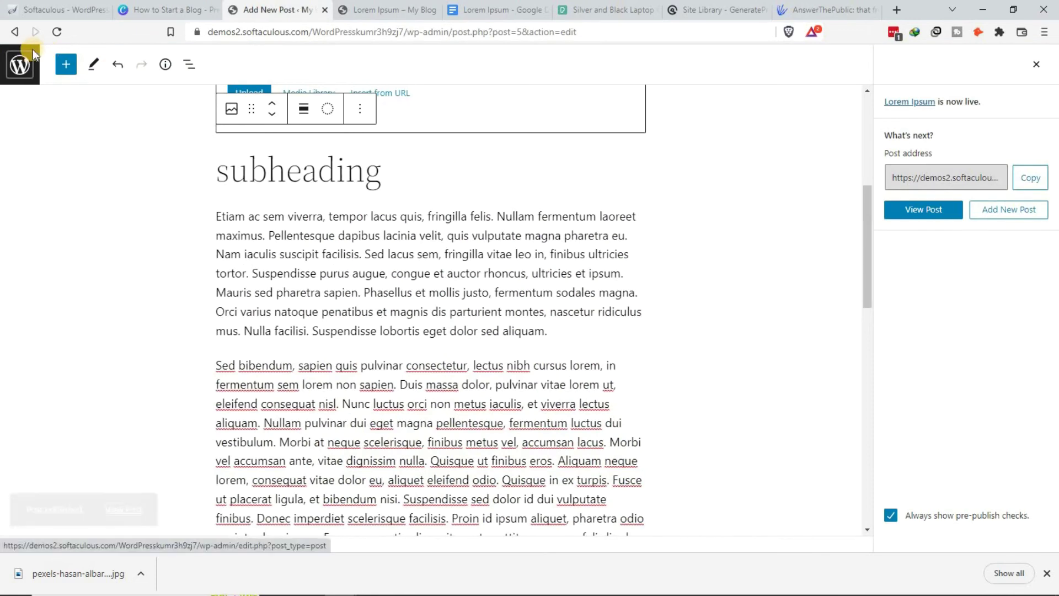
click(375, 10)
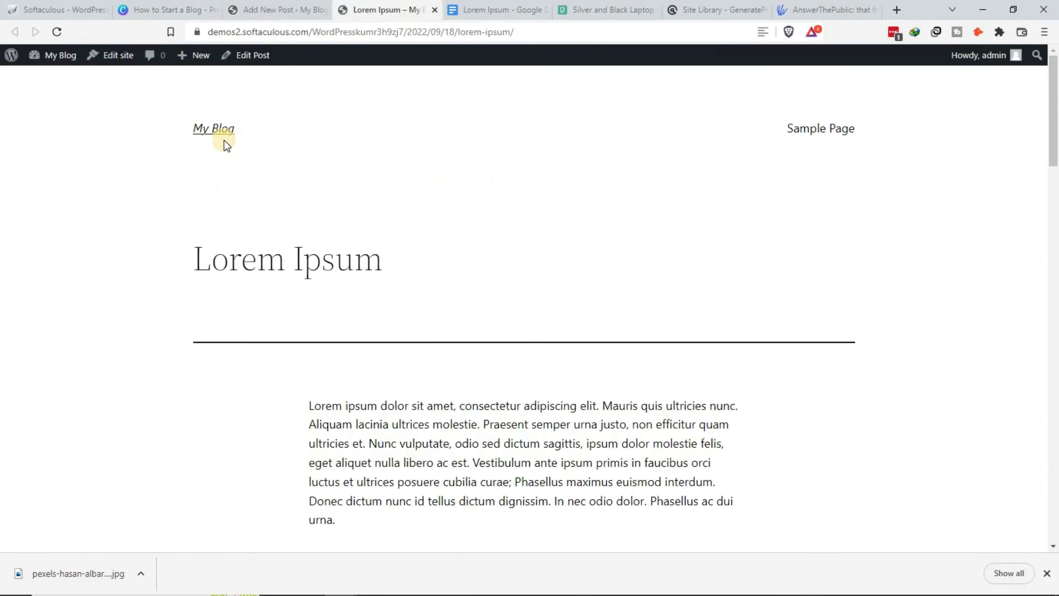
Check that My Blog's home page lists Lorem Ipsum above Hello world, then return to the editor
click(218, 127)
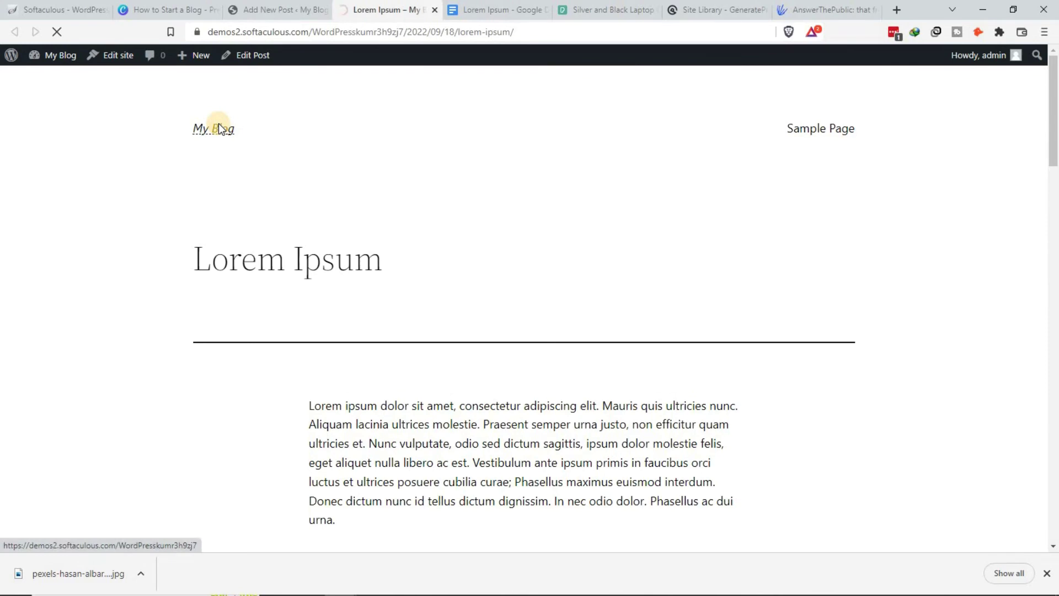
scroll(422, 340, down, 5)
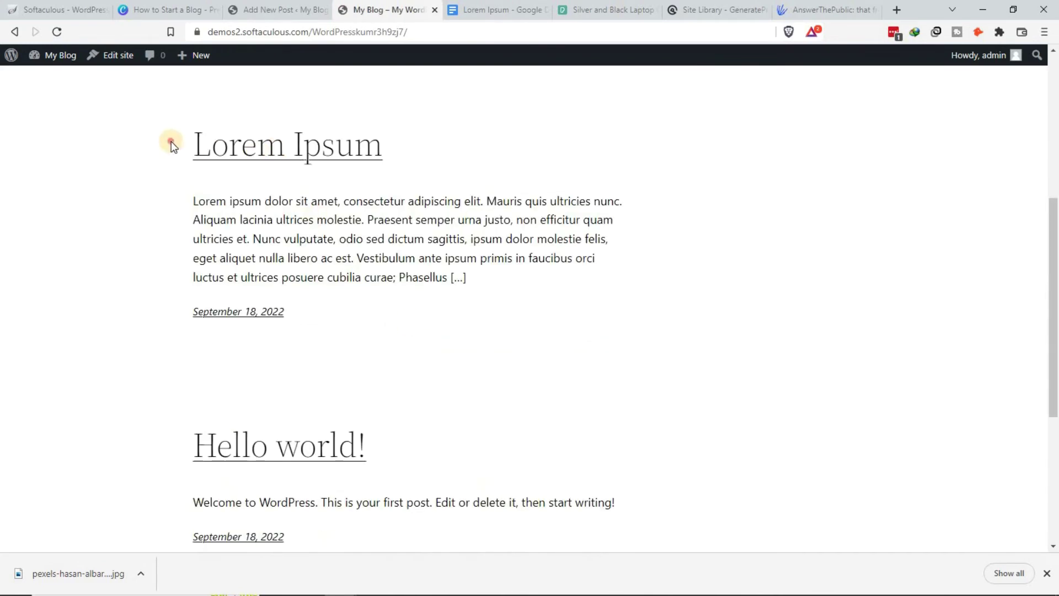
drag(171, 144, 373, 142)
scroll(378, 296, down, 2)
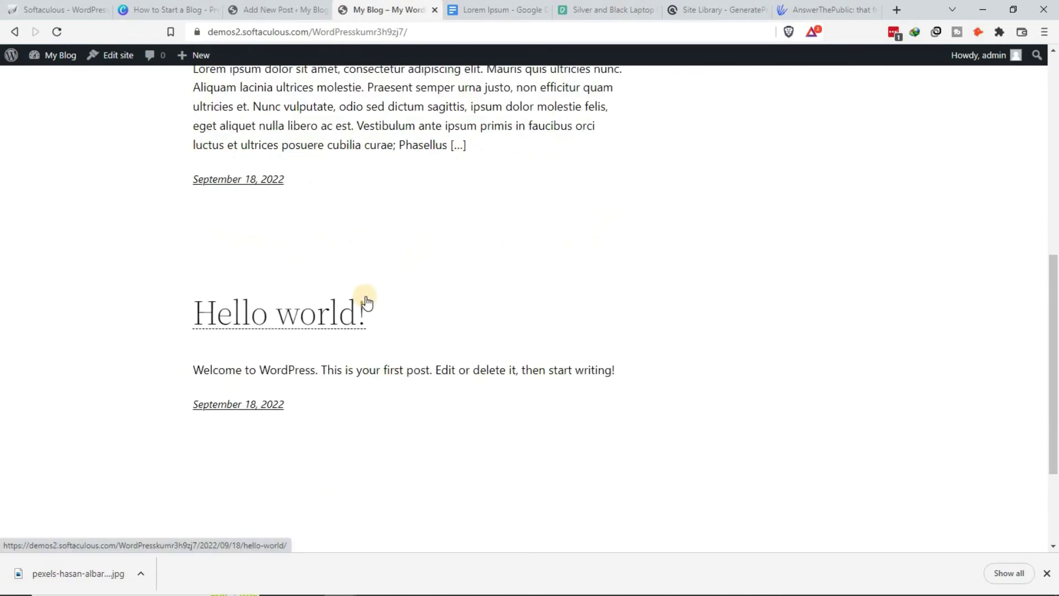
scroll(271, 354, up, 6)
scroll(383, 463, down, 4)
drag(190, 433, 592, 495)
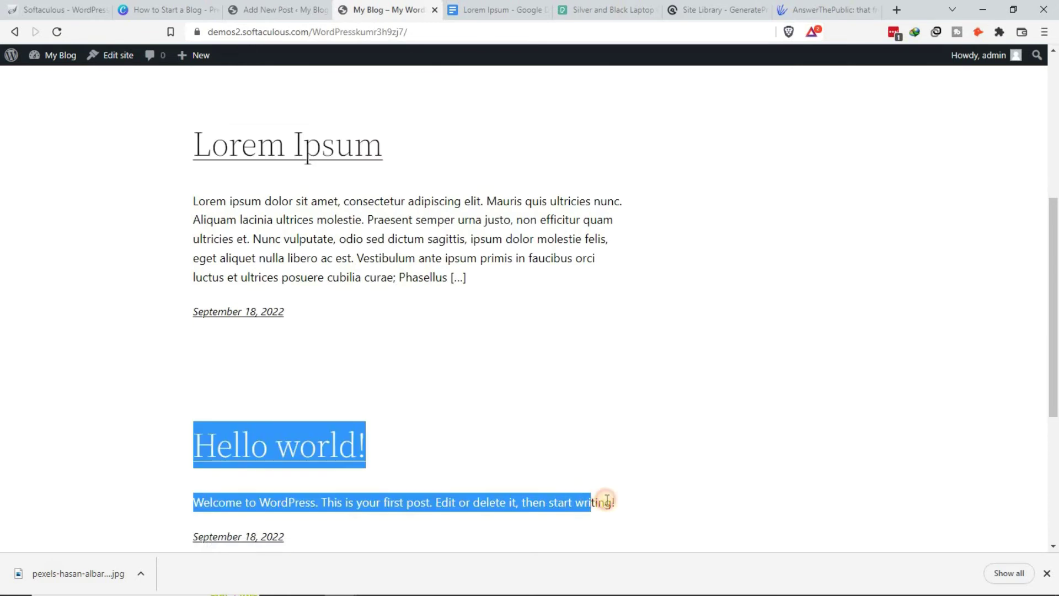
scroll(543, 432, up, 5)
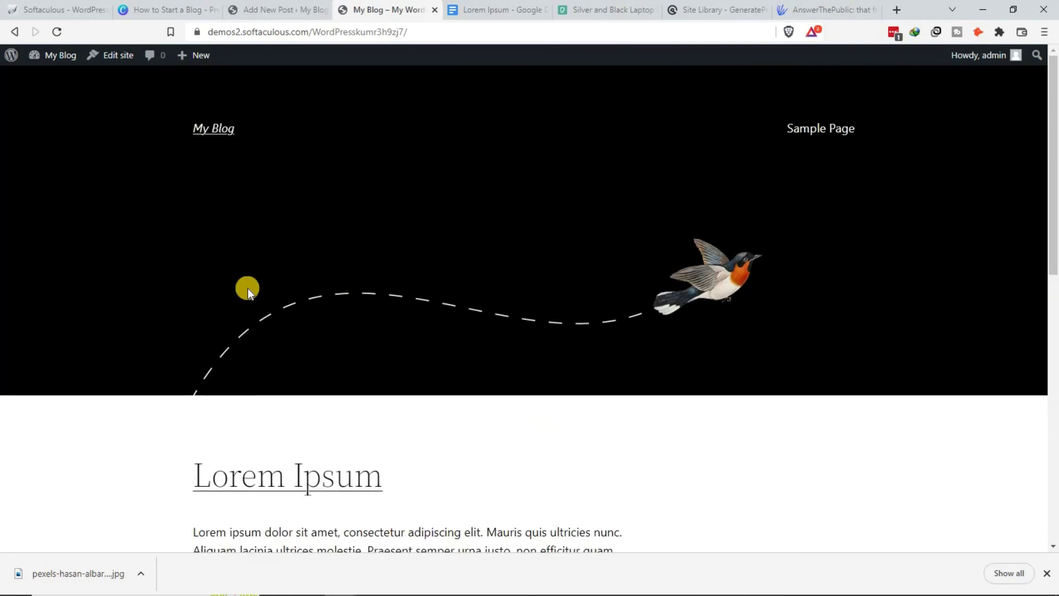
click(276, 9)
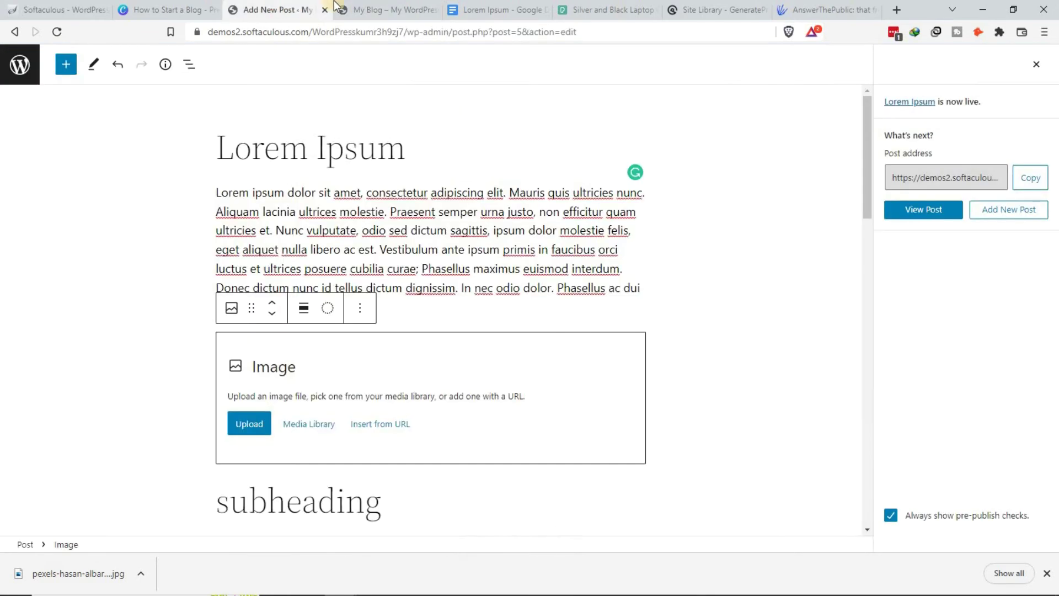
click(366, 8)
click(273, 9)
scroll(335, 354, down, 5)
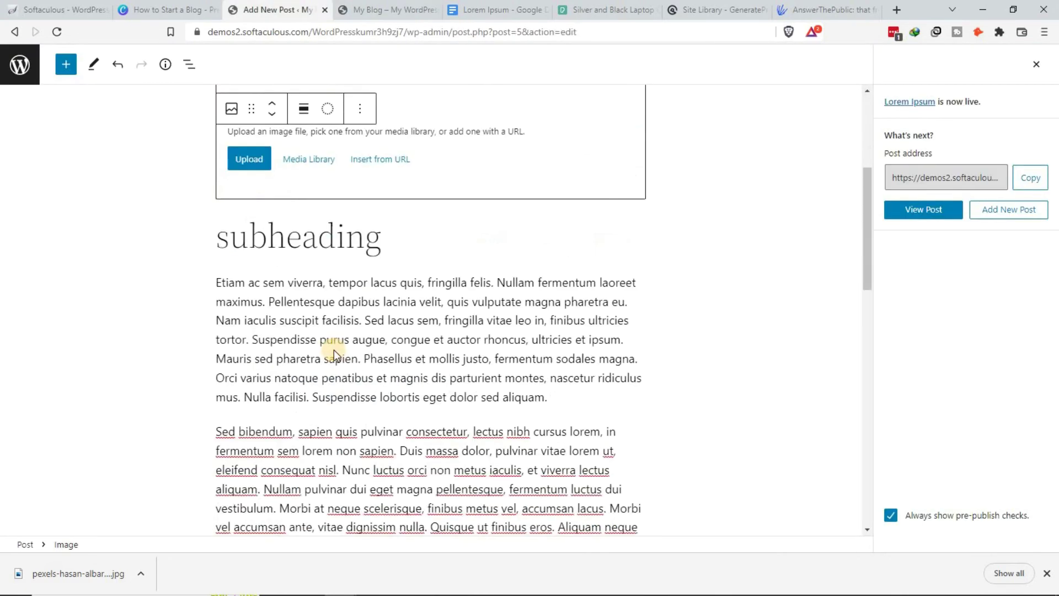
scroll(333, 354, down, 3)
click(324, 268)
scroll(342, 353, down, 4)
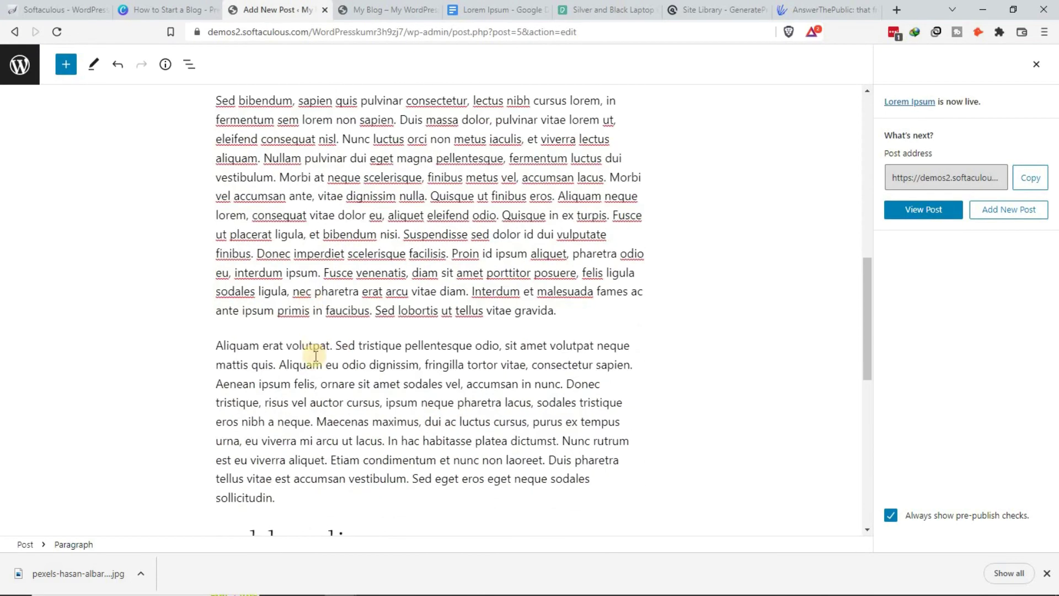
scroll(316, 356, down, 3)
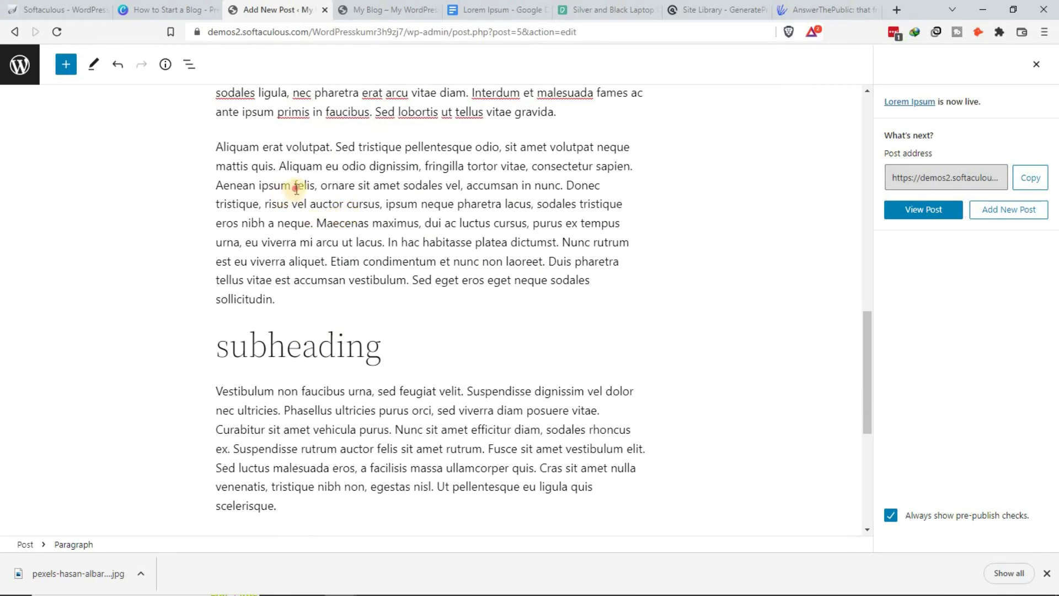
drag(296, 188, 455, 242)
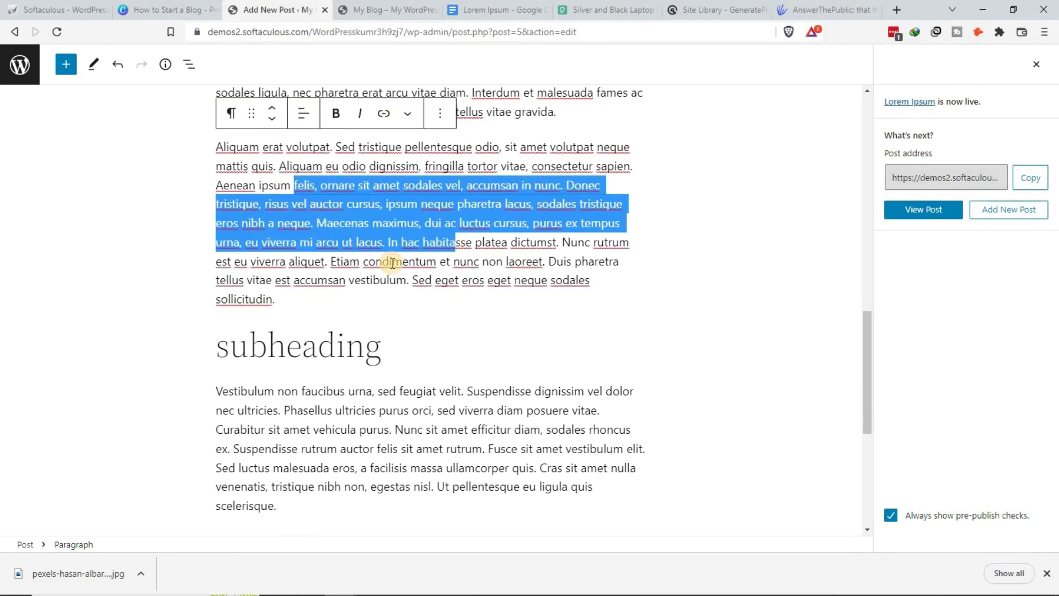
click(331, 238)
scroll(335, 278, down, 3)
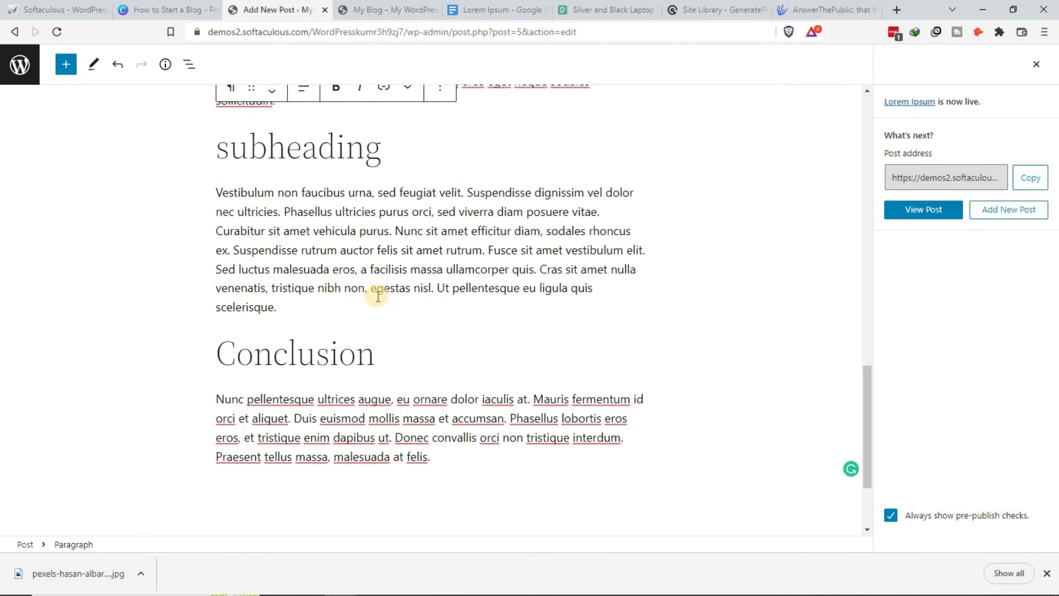
mouse_move(440, 292)
mouse_down()
mouse_move(535, 309)
mouse_move(569, 289)
mouse_move(443, 289)
mouse_up()
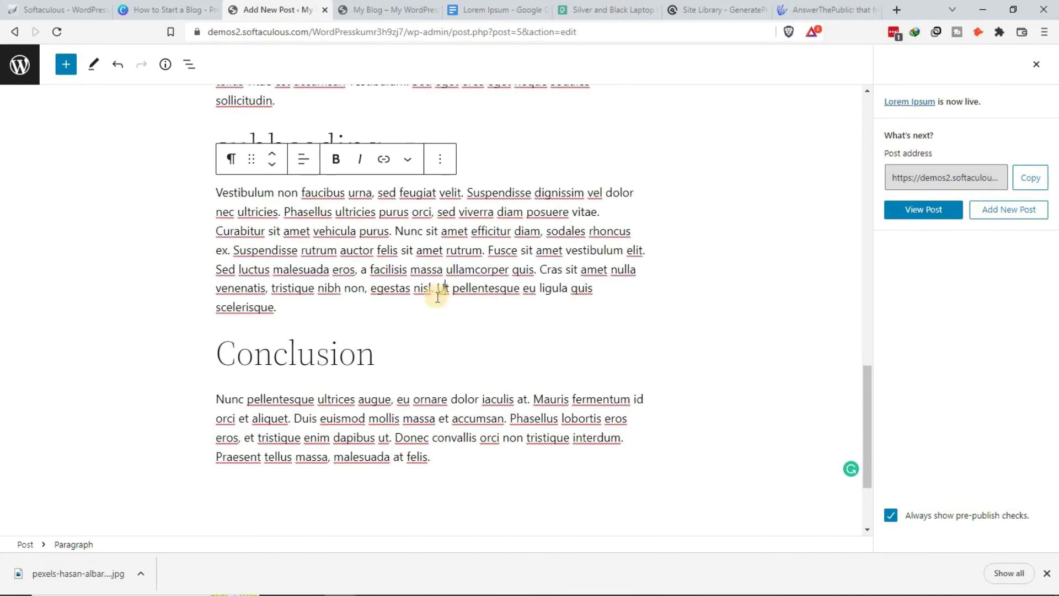
Link 'Ut pellentesque eu ligula quis' to facebook.com and verify the link preview
drag(438, 287, 593, 292)
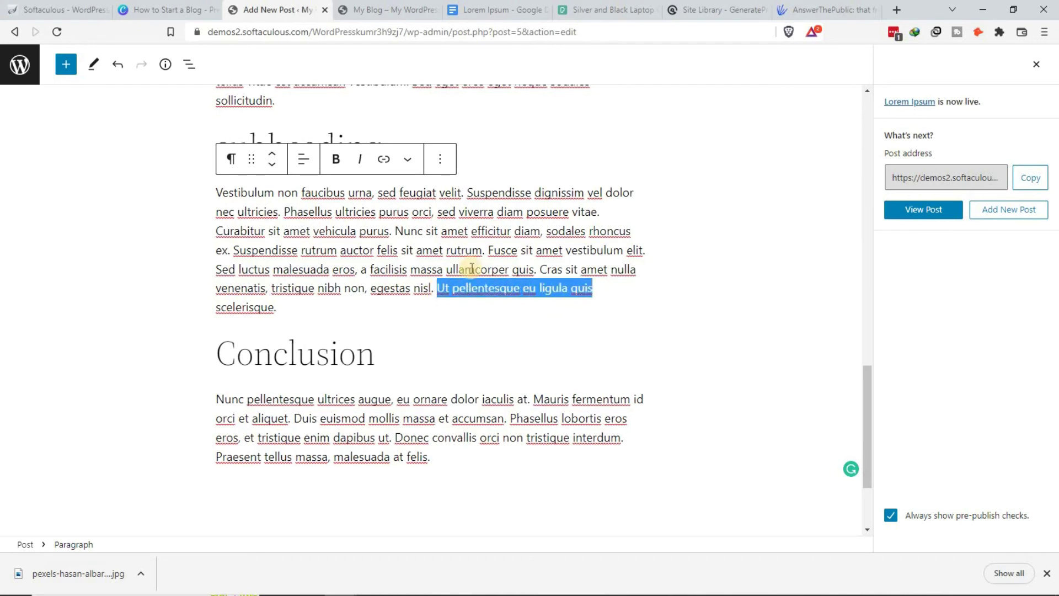
click(383, 159)
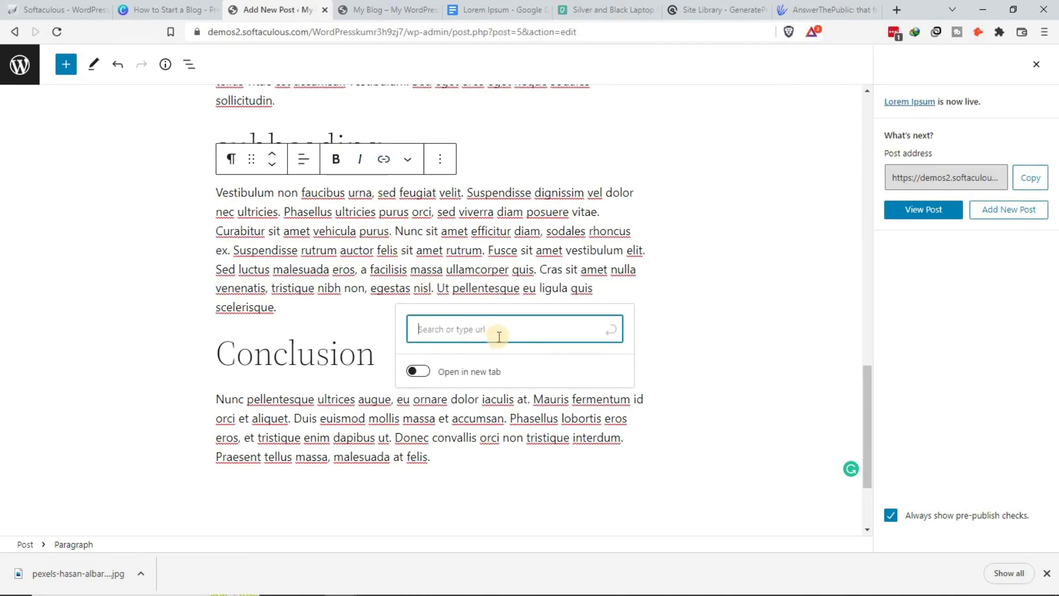
text(fg)
click(610, 329)
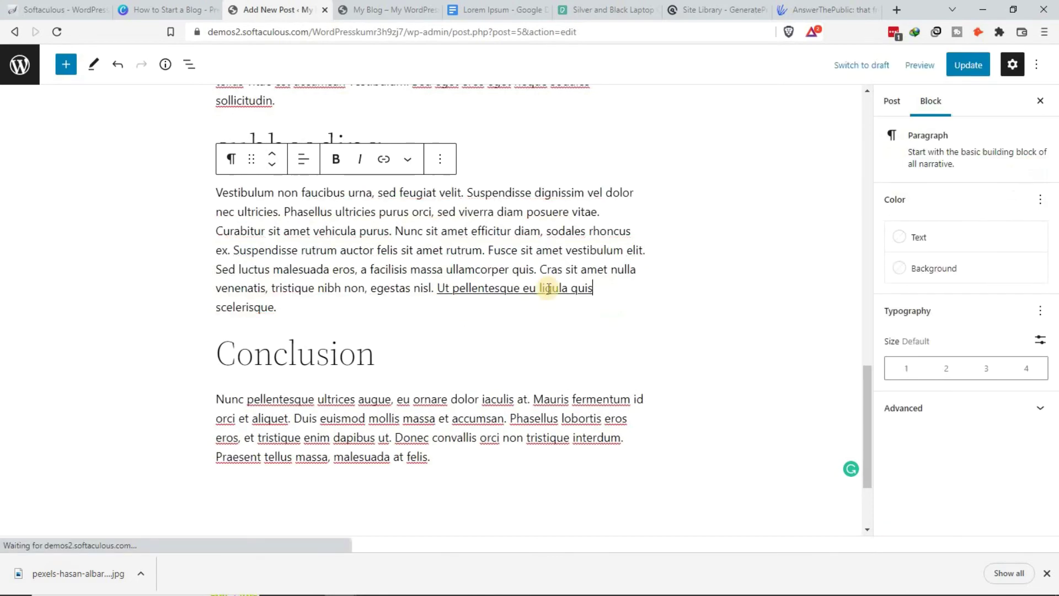
click(451, 290)
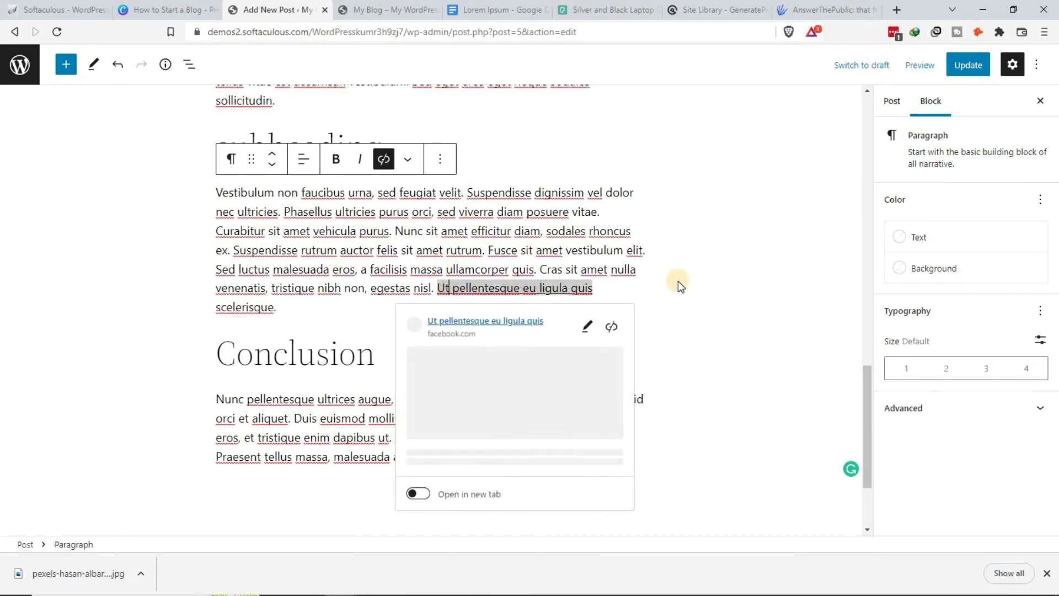
click(379, 251)
scroll(375, 259, up, 6)
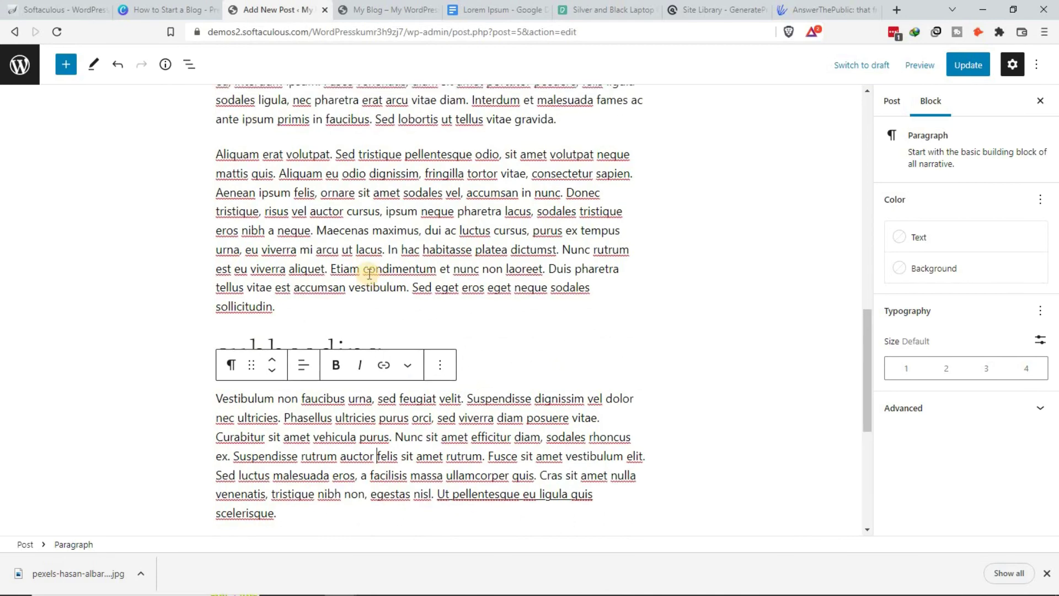
scroll(369, 274, up, 6)
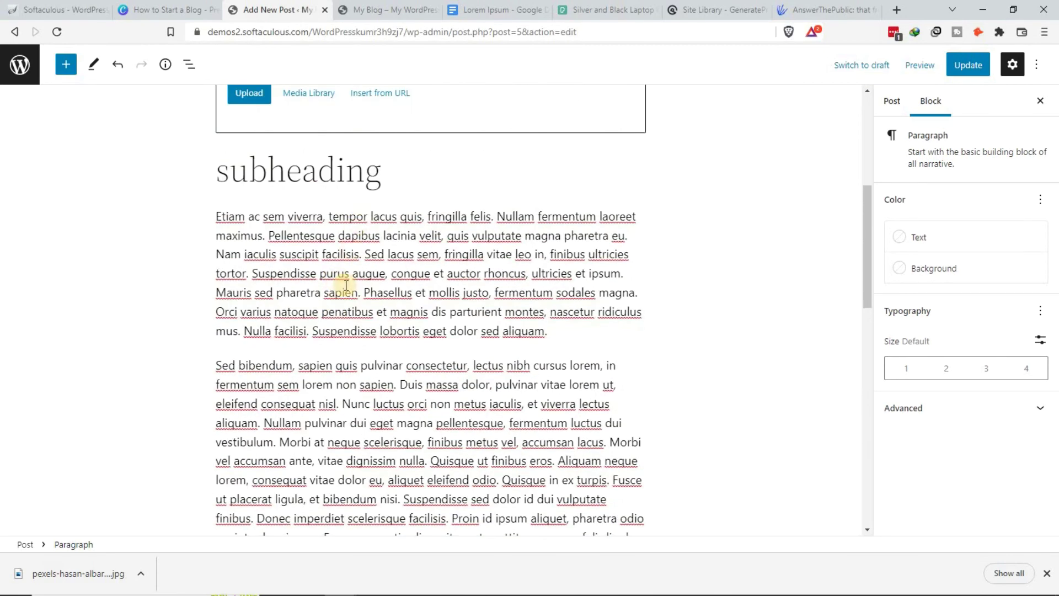
Copy the Hello world! post's link address from the live blog page
click(438, 10)
scroll(226, 333, down, 6)
drag(590, 499, 229, 338)
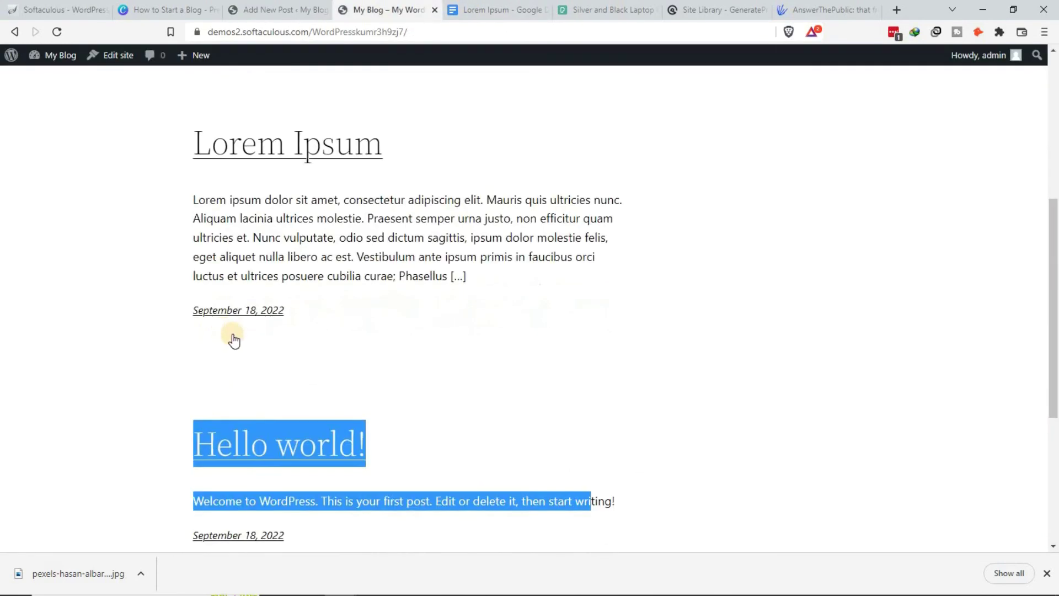
scroll(193, 292, down, 2)
click(165, 249)
right_click(245, 317)
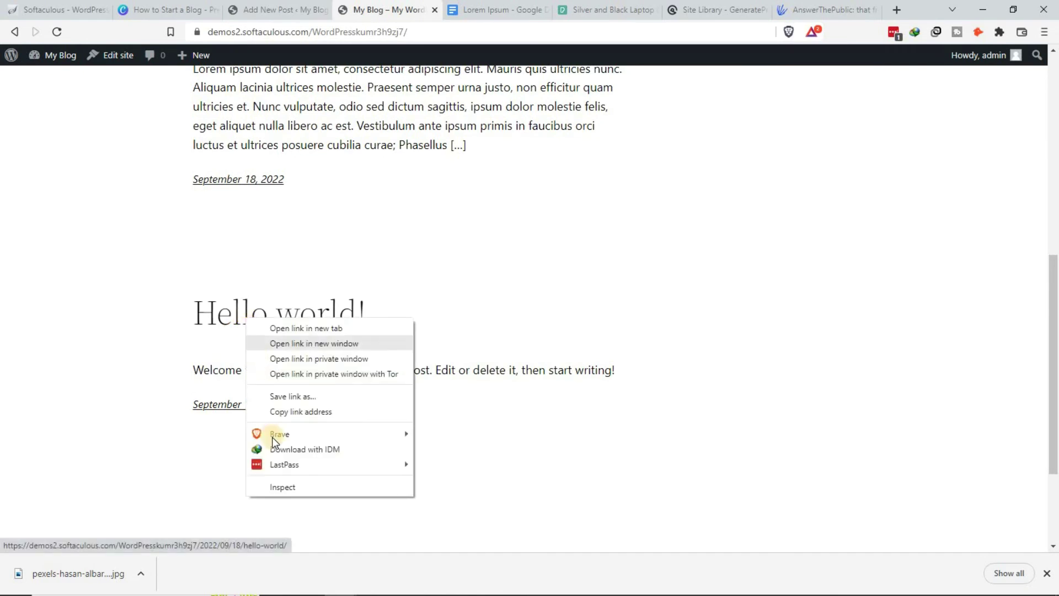
click(280, 414)
Link 'Suspendisse purus augue' to the Hello world! post and update the post
click(281, 9)
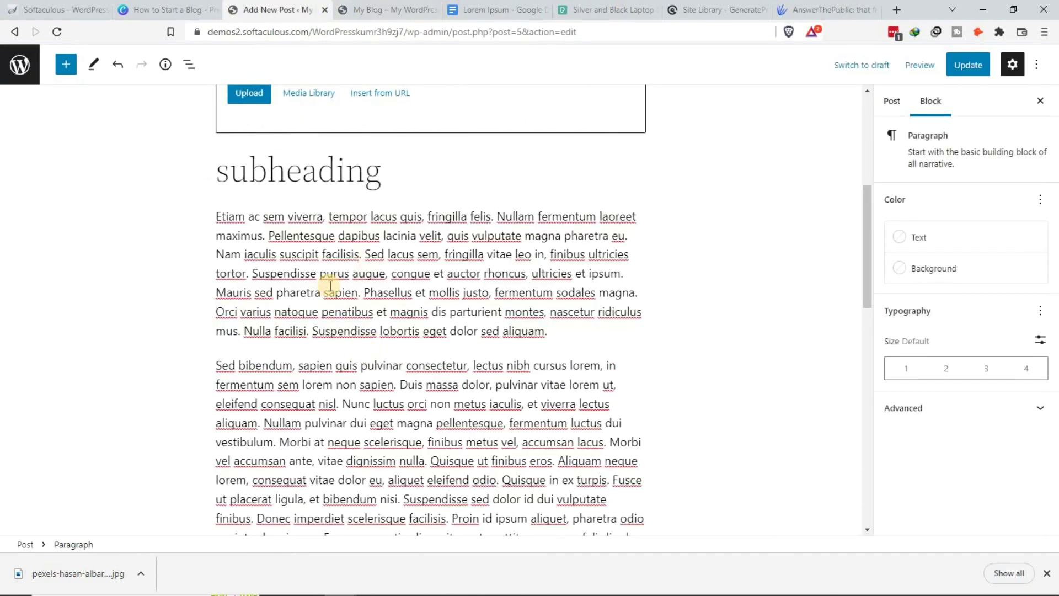
drag(254, 277, 387, 280)
click(383, 183)
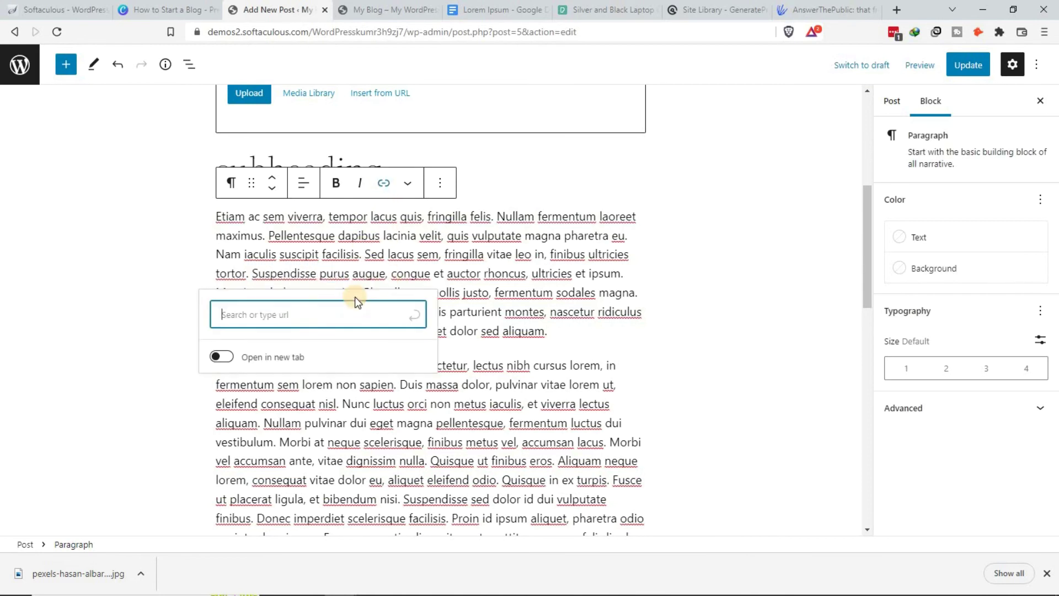
key(ctrl+v)
click(414, 314)
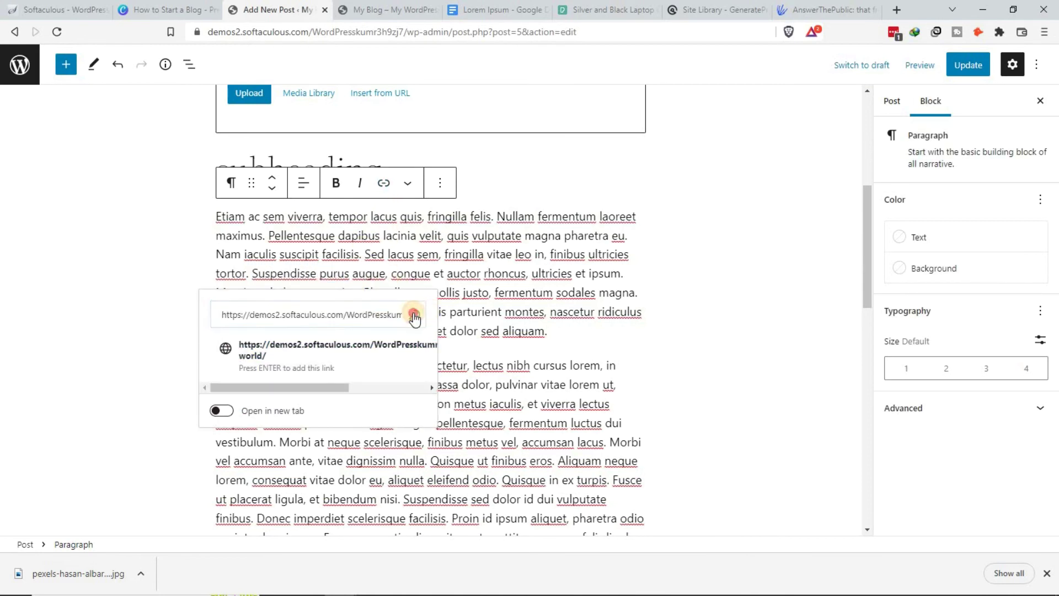
click(297, 273)
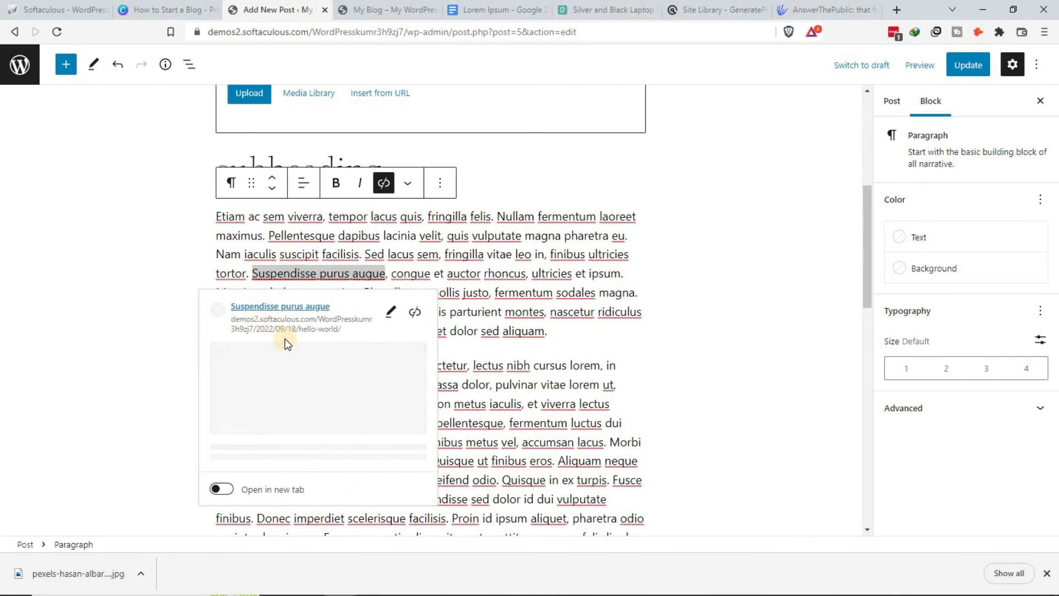
click(513, 312)
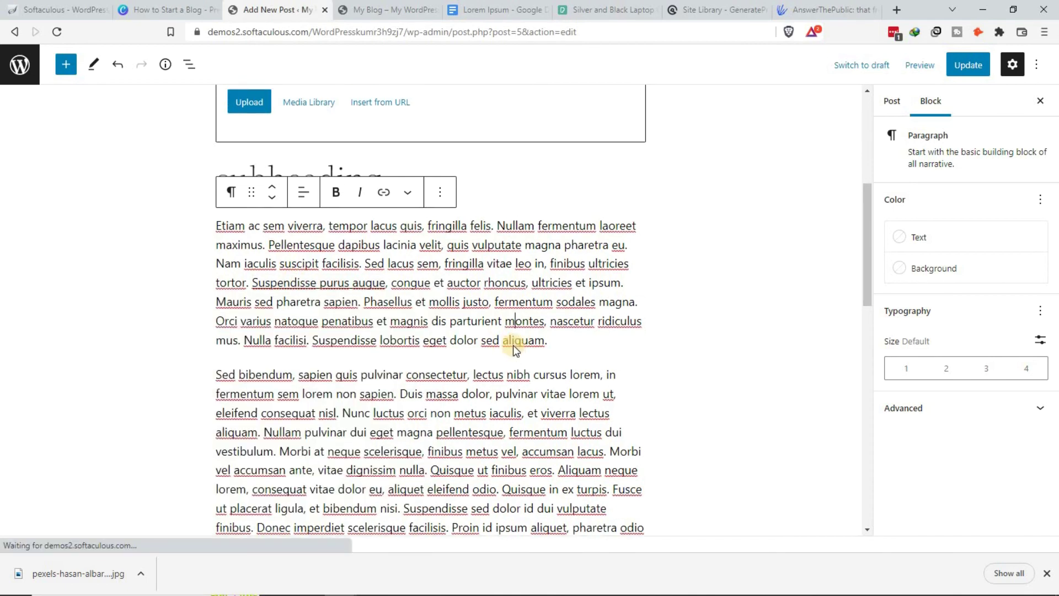
scroll(513, 349, up, 5)
click(968, 65)
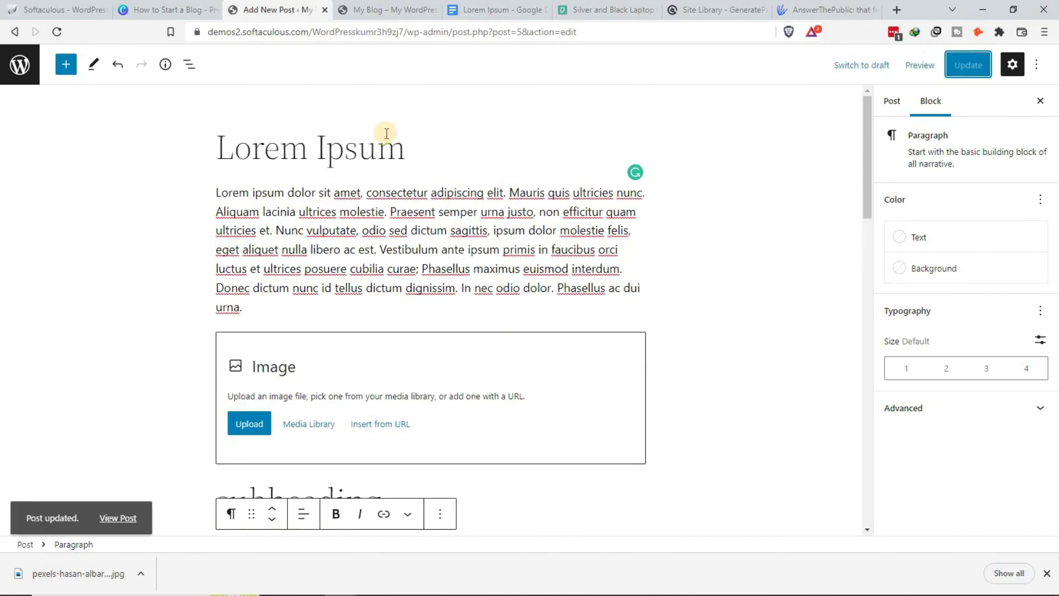
Go from the editor to the Posts list and edit the Lorem Ipsum post again
click(20, 64)
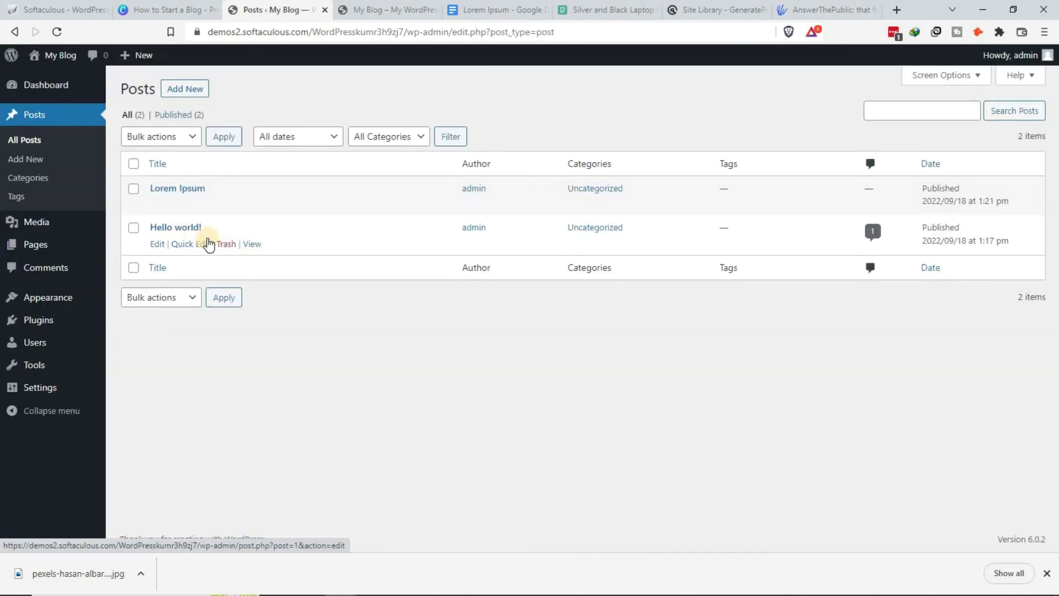
mouse_move(166, 200)
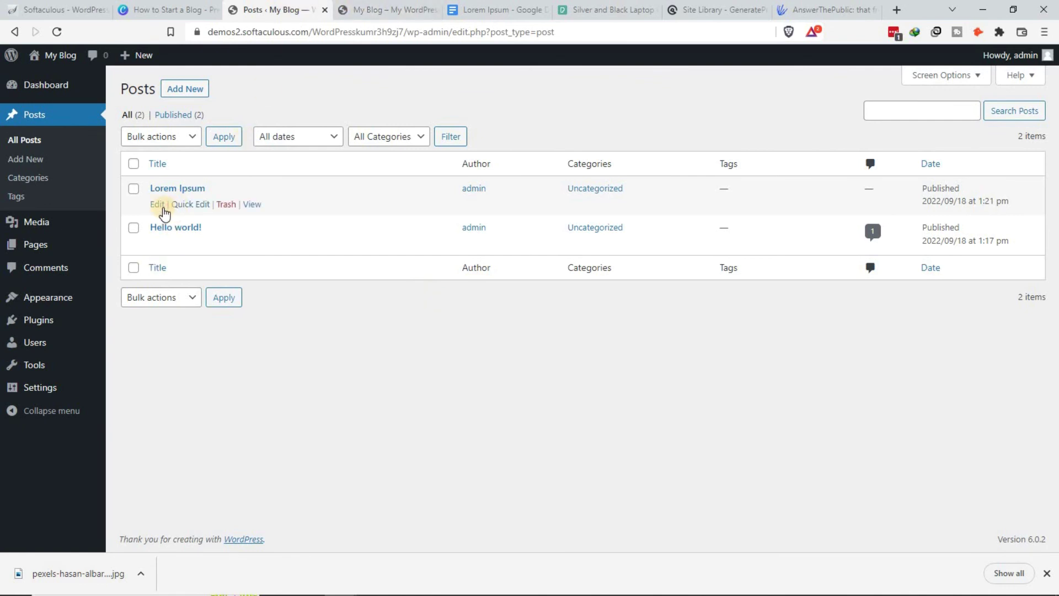
click(162, 208)
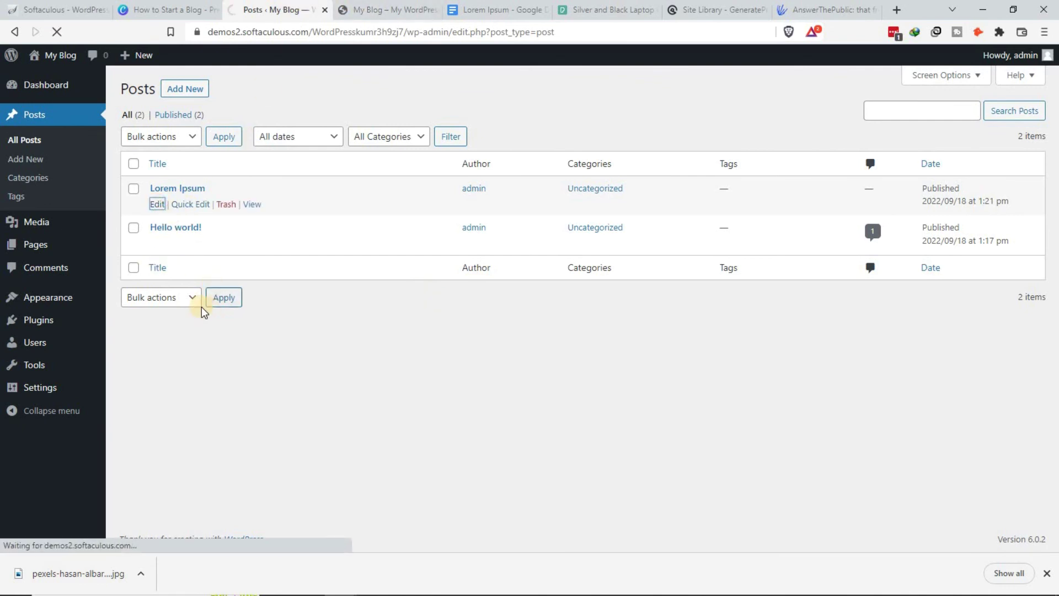
Create a 'Books' category, assign it in place of Uncategorized, and update the post
scroll(931, 303, down, 2)
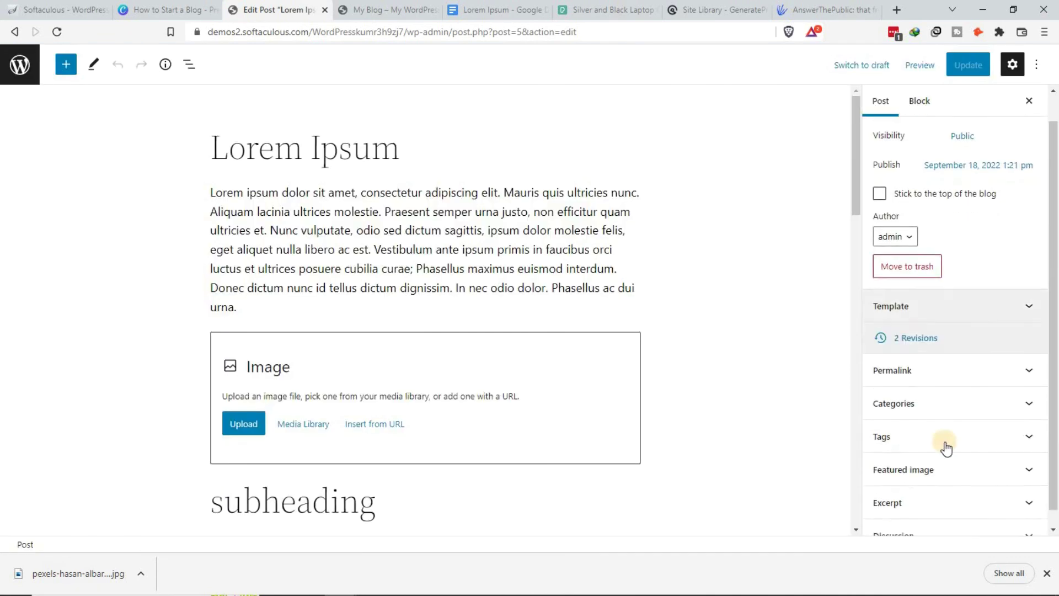
click(905, 387)
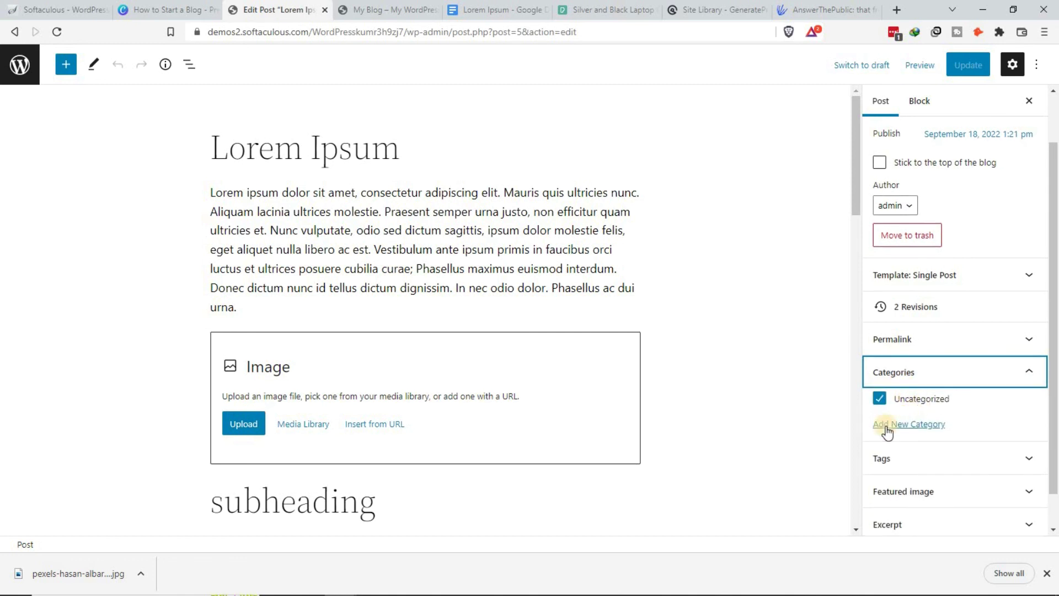
scroll(887, 389, down, 1)
click(887, 389)
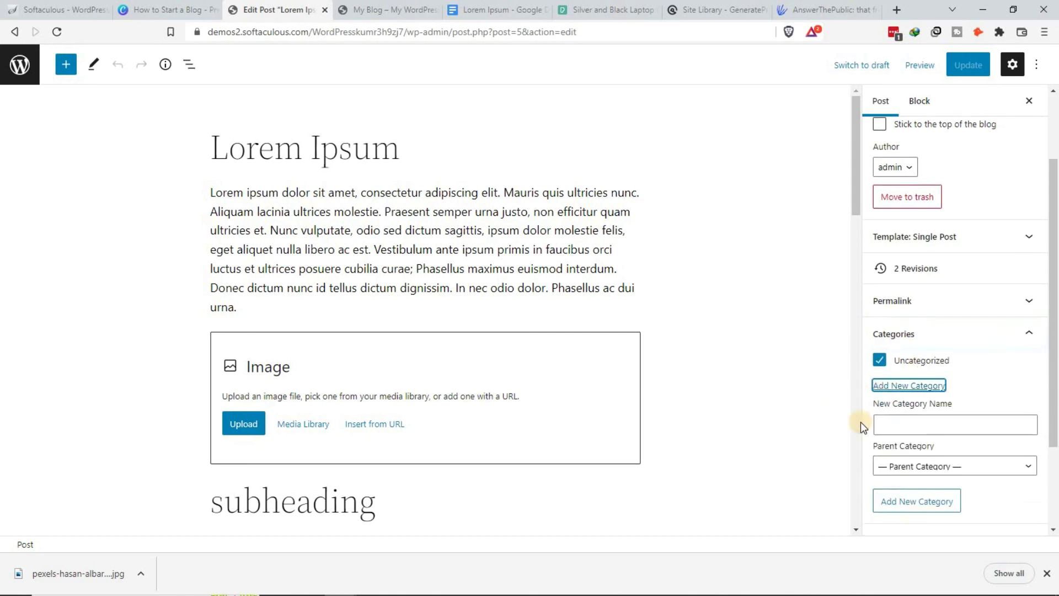
click(889, 422)
text(Books)
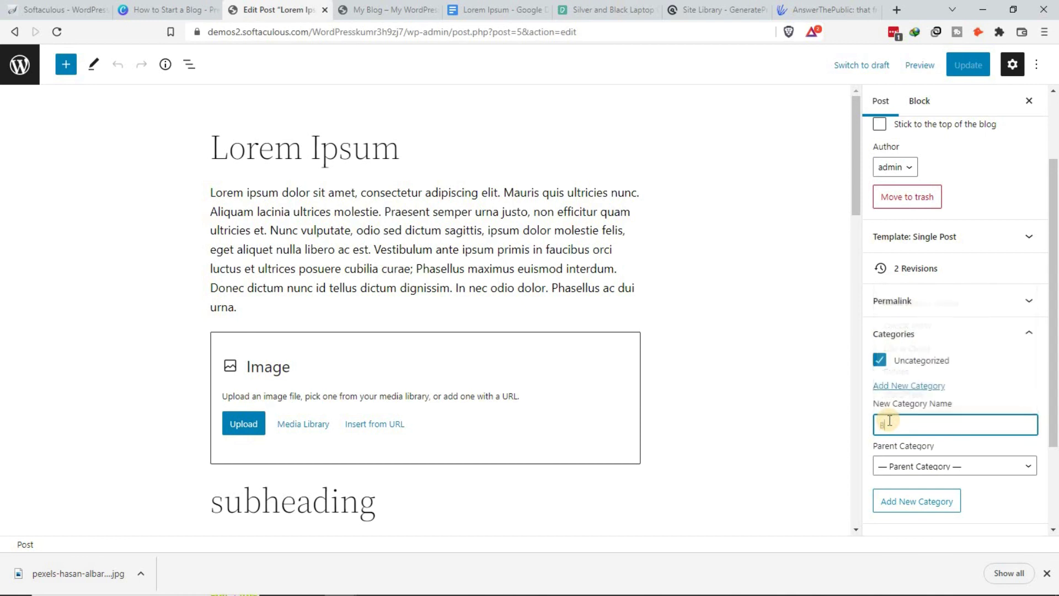
click(898, 499)
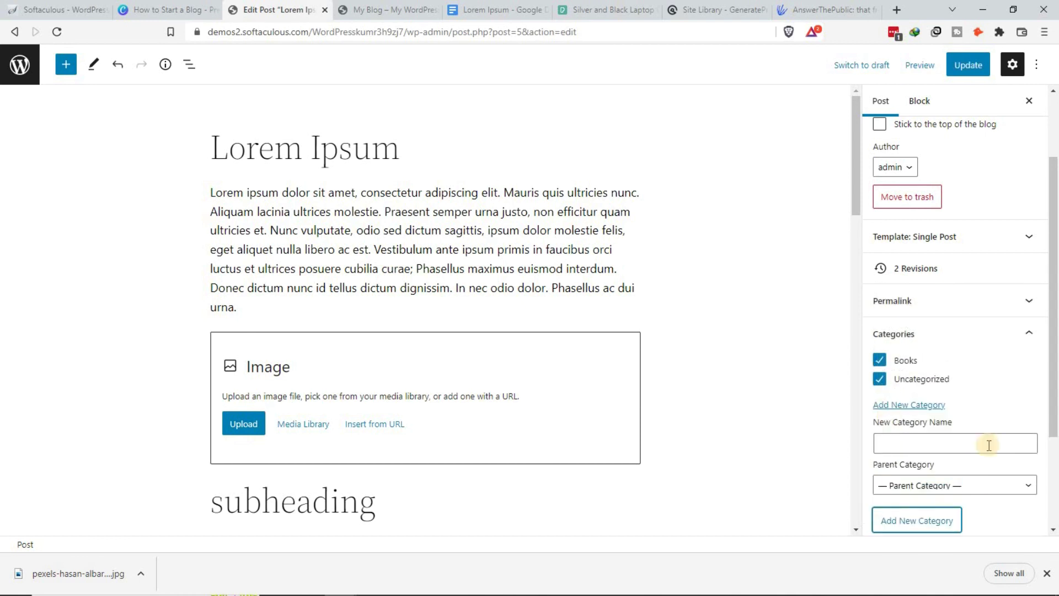
click(880, 379)
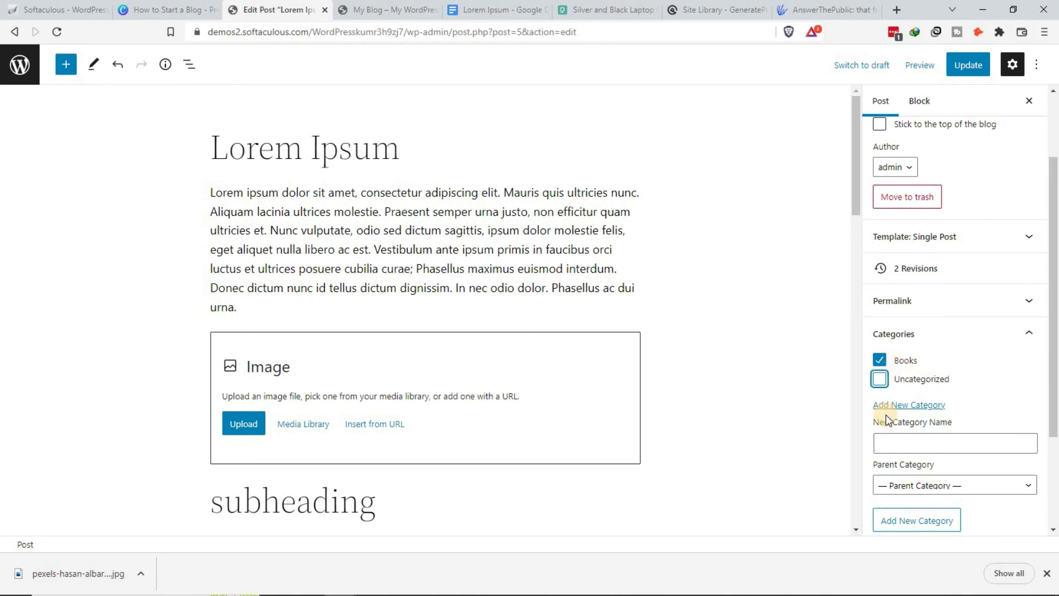
scroll(909, 331, down, 1)
click(951, 72)
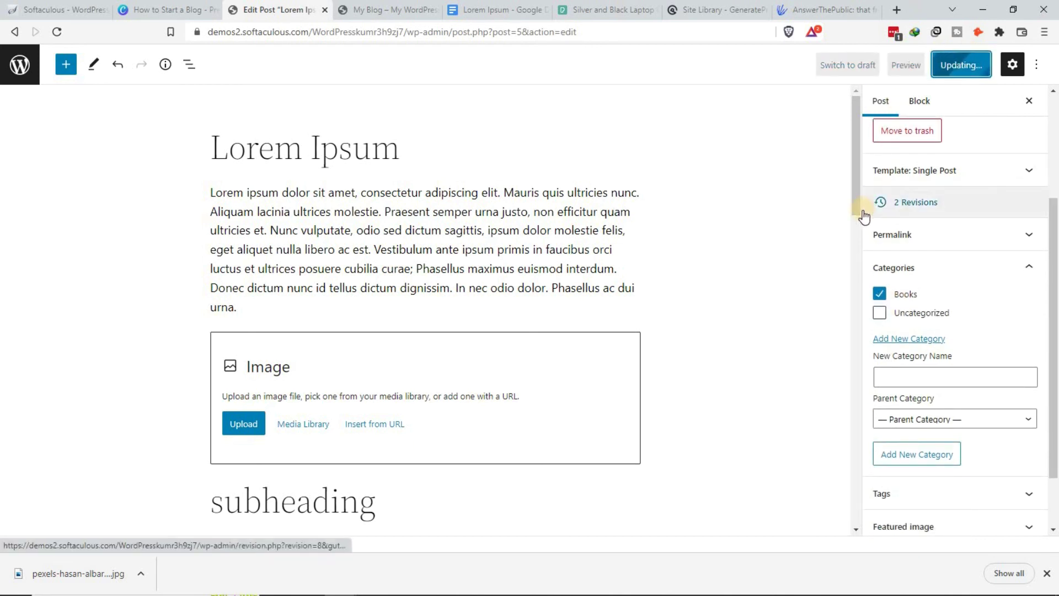